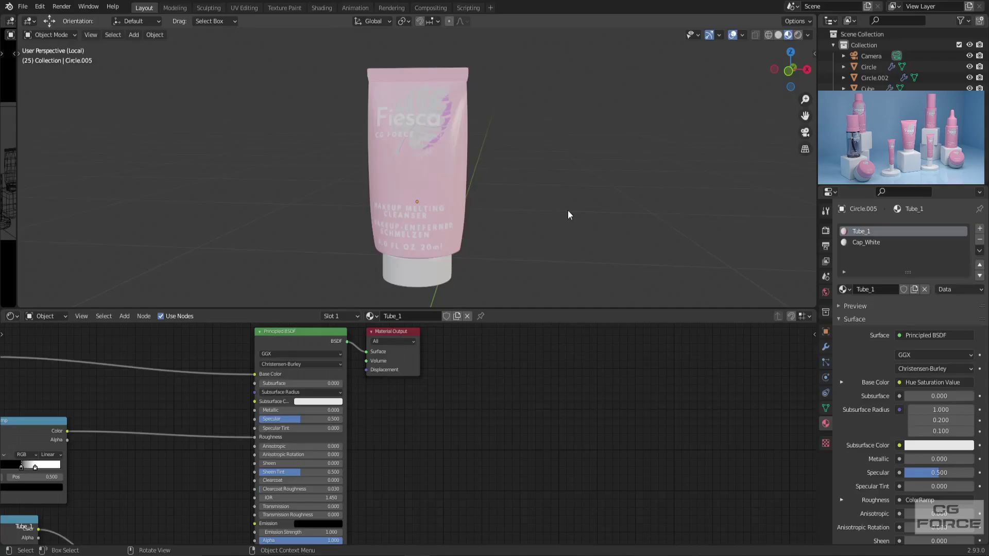
mouse_move(568, 210)
middle_mouse_down()
mouse_move(336, 210)
mouse_move(601, 218)
mouse_move(576, 221)
middle_mouse_up()
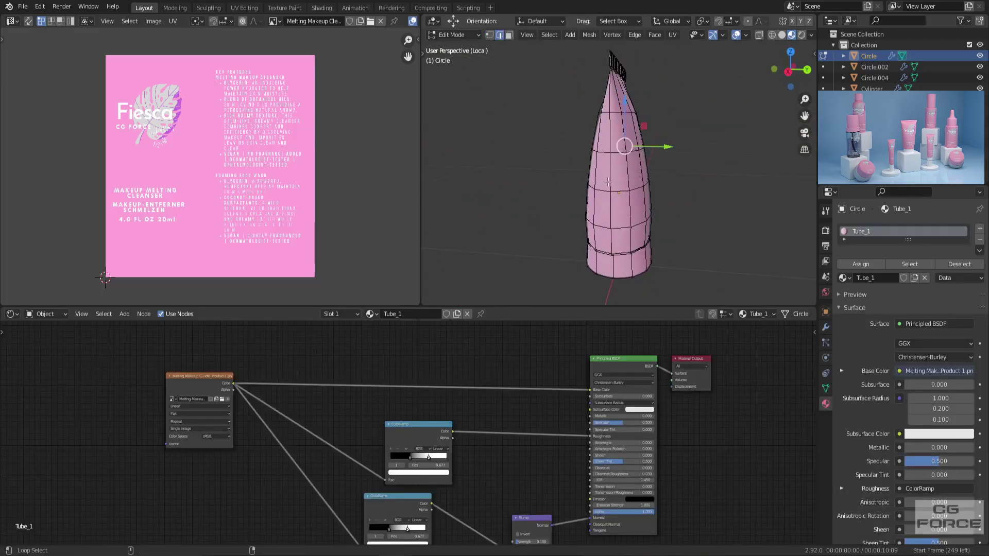
Select the linked tube body mesh, hide all other geometry and clear the selection
middle_click_drag(608, 182, 662, 192, "alt")
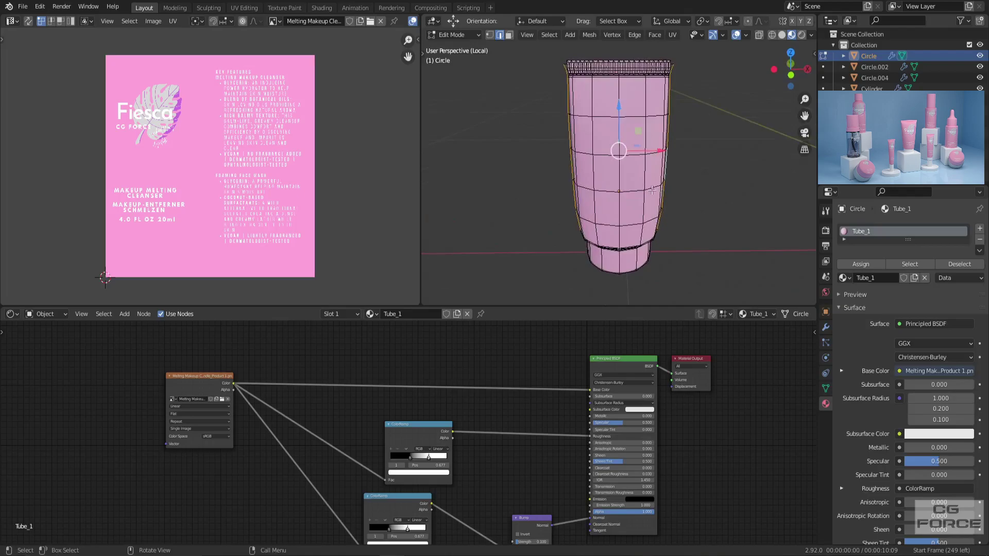
key("l")
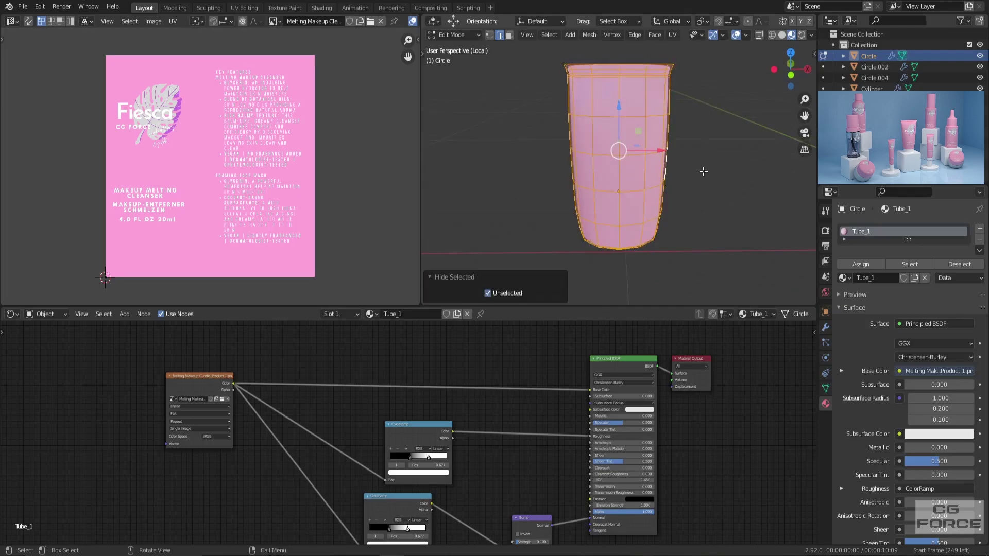
key("alt+a")
middle_click_drag(683, 168, 643, 173)
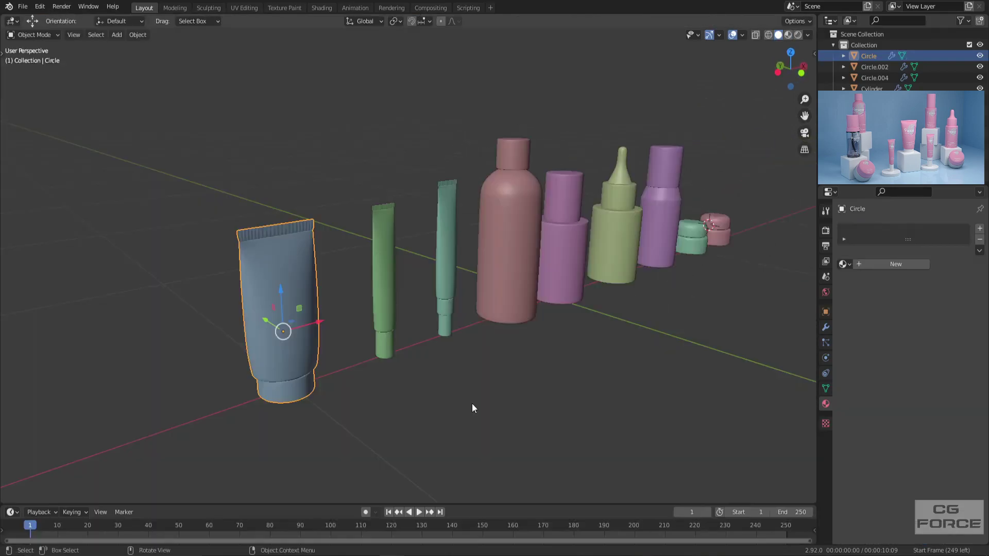
Create a new material named Tube_1 for the selected large tube
middle_click_drag(251, 365, 367, 323, "shift")
scroll(338, 291, "up", 5)
scroll(342, 331, "down", 3)
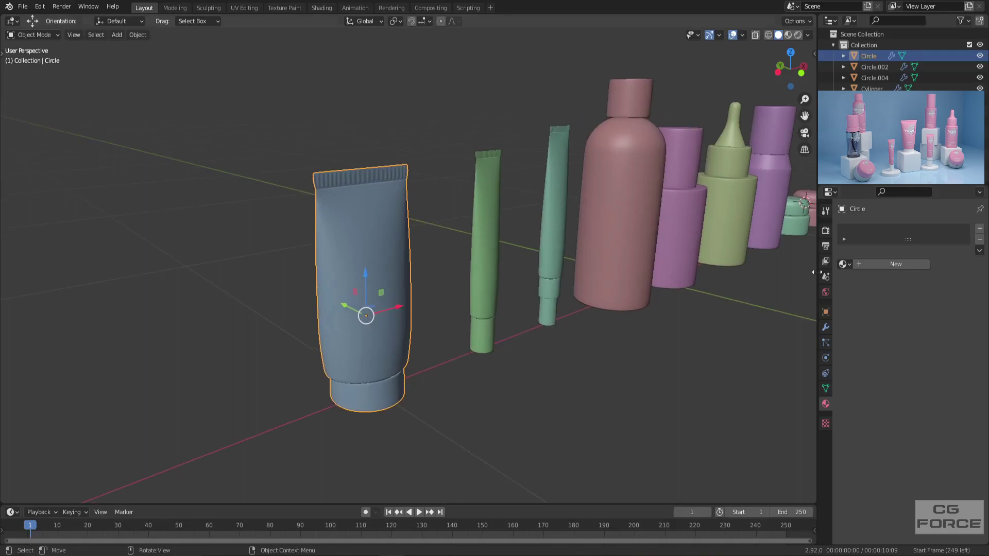
left_click(896, 265)
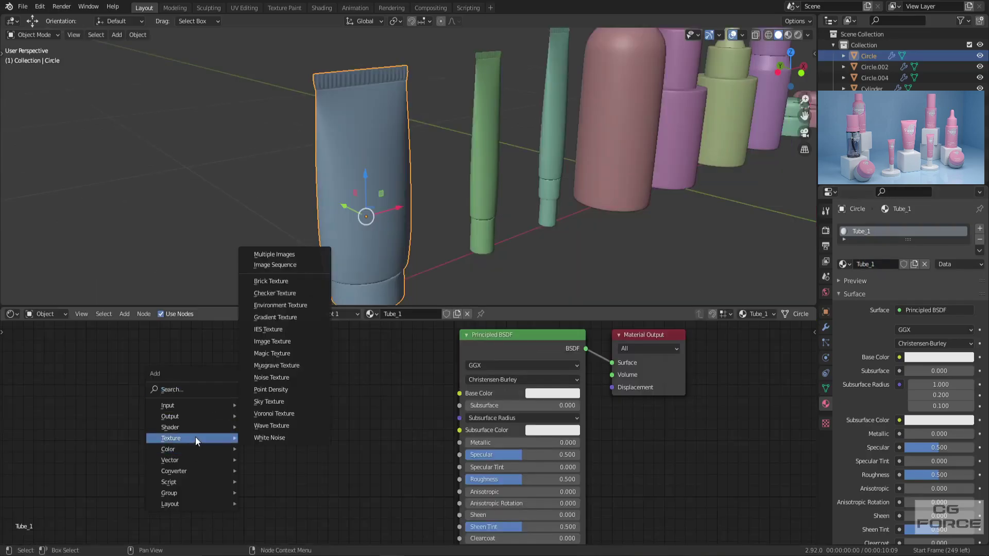
Add an Image Texture node with the Melting Makeup Product 1 PNG and connect its color to Base Color
left_click(285, 341)
left_click(277, 327)
left_click(204, 413)
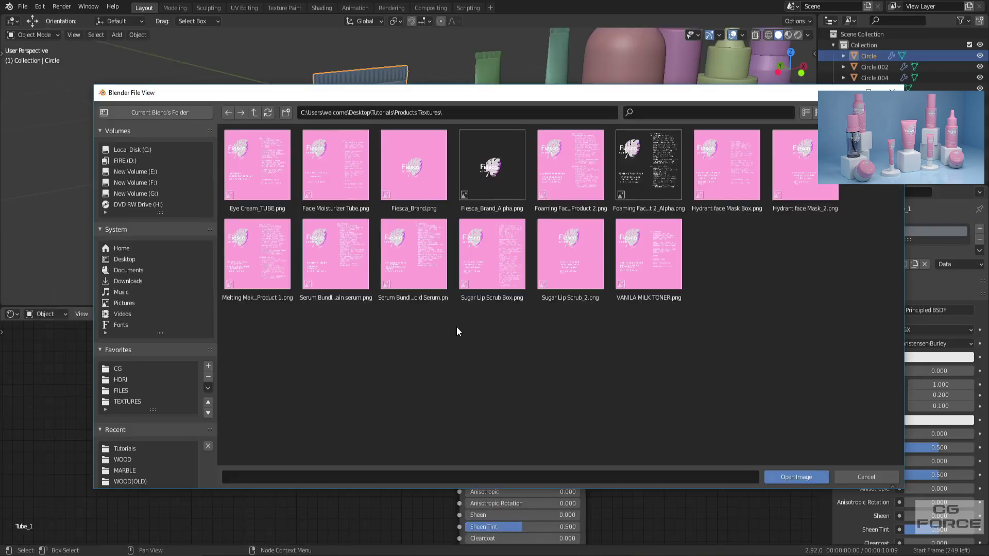
double_click(256, 283)
scroll(249, 406, "down", 5)
middle_click_drag(267, 433, 364, 402)
scroll(375, 380, "up", 1)
left_click_drag(375, 383, 203, 362)
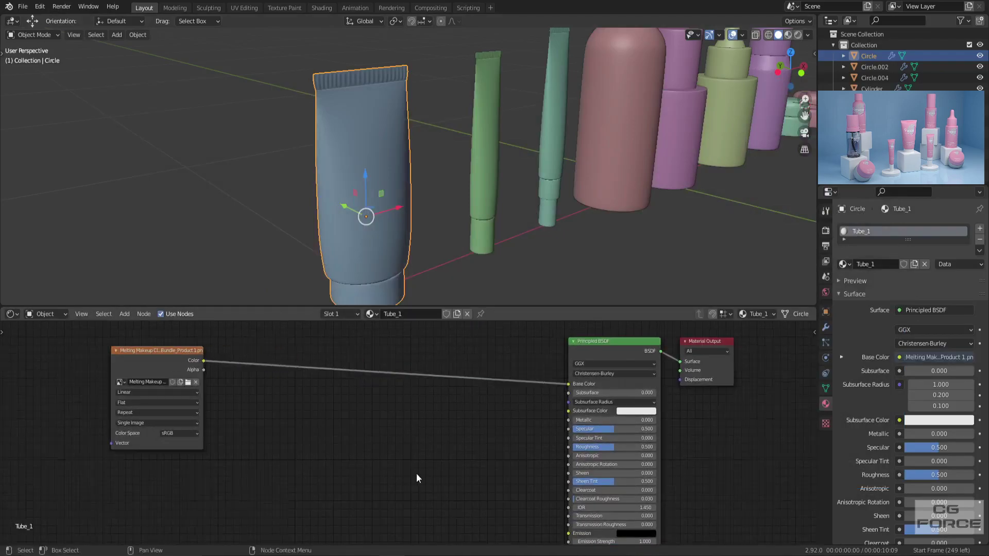
Add a ColorRamp fed by the image color, set its white stop to 0.677, and connect it to Roughness
scroll(416, 474, "down", 3)
middle_click_drag(417, 474, 464, 448)
key("shift+a")
mouse_move(331, 452)
left_click(431, 321)
left_click(361, 405)
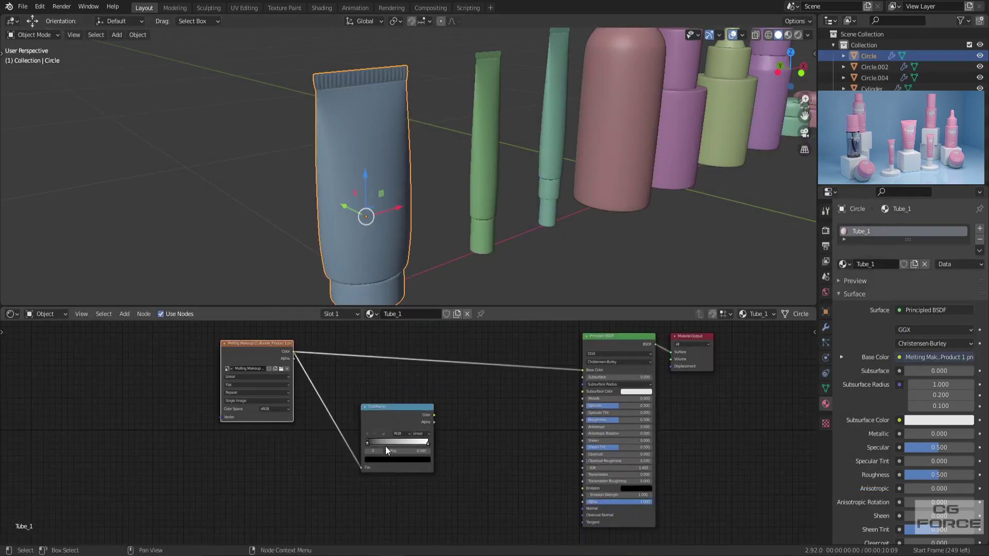
left_click_drag(576, 417, 583, 420)
middle_click_drag(387, 419, 447, 360)
Duplicate the ColorRamp and route it into the height of a new Bump node, strength 0.1, linked to the shader's Normal input
key("shift+d")
left_click(425, 439)
key("shift+a")
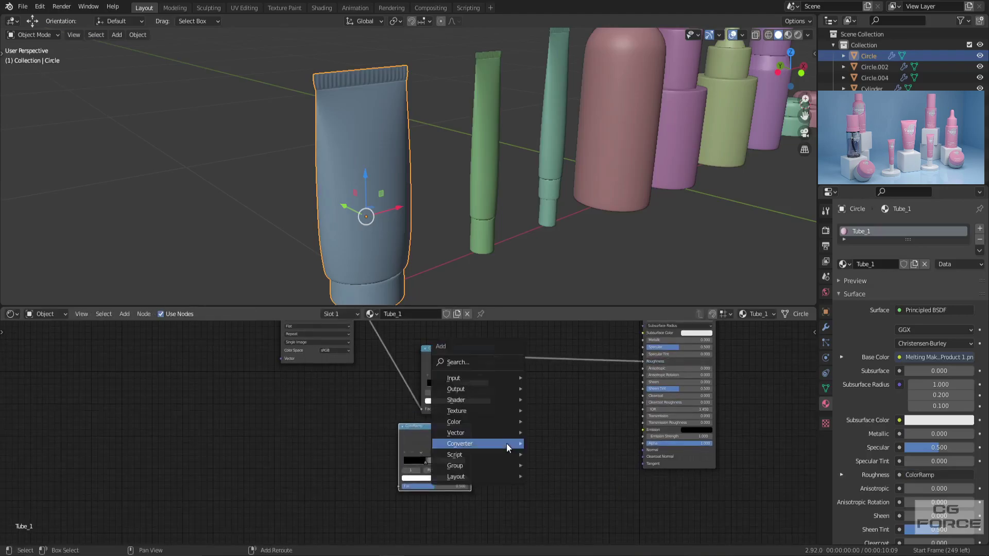
left_click(547, 433)
double_click(584, 474)
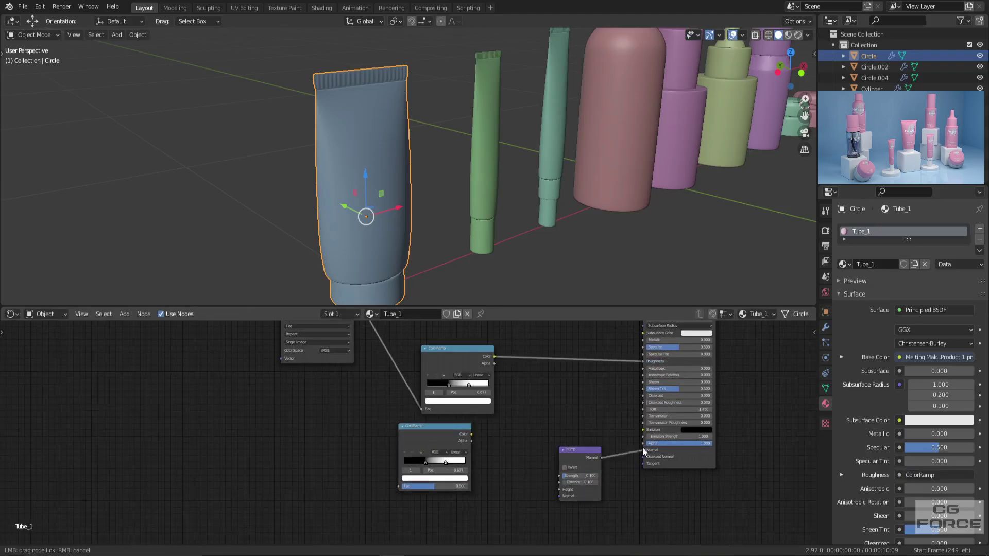
left_click_drag(471, 433, 559, 489)
Connect the image color to the duplicated ColorRamp's Fac input and save the file
scroll(387, 439, "down", 4)
middle_click_drag(387, 439, 446, 463)
left_click_drag(456, 499, 457, 497)
left_click_drag(399, 403, 329, 409)
key("ctrl+s")
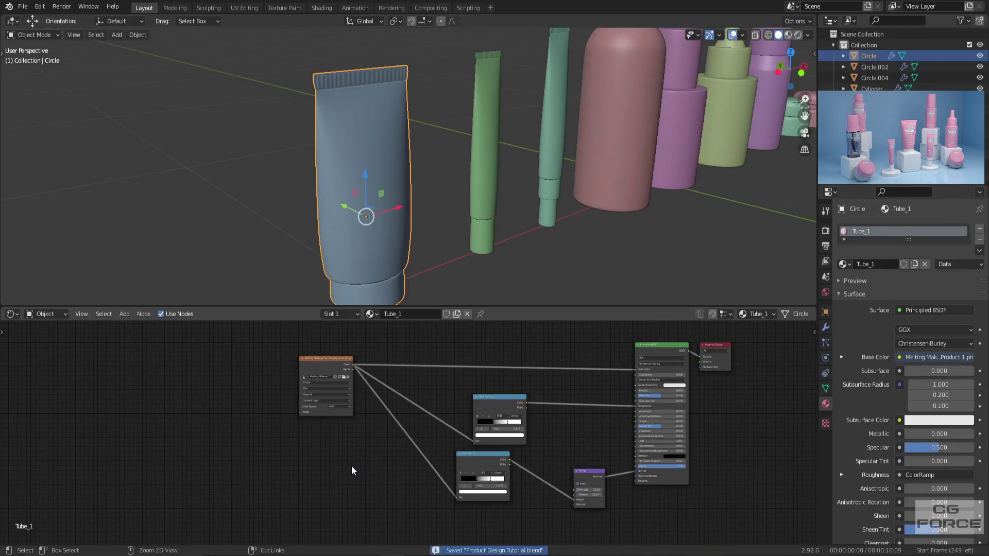
Isolate the large tube in local view and switch the viewport shading to Material Preview
scroll(594, 413, "up", 3)
middle_click_drag(595, 412, 539, 444)
key("KP_Divide")
left_click(788, 35)
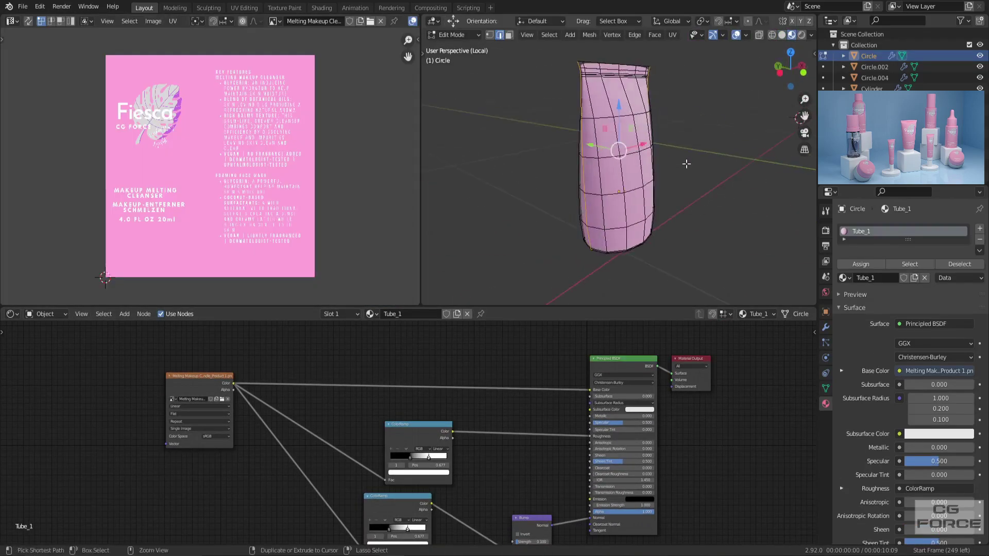
middle_click_drag(605, 196, 605, 223)
middle_click_drag(567, 263, 621, 205)
Mark the edge loop along the side of the tube body as a seam
scroll(544, 146, "down", 4)
middle_click_drag(544, 145, 622, 105)
scroll(622, 105, "up", 4)
left_click(664, 123, "alt")
scroll(665, 124, "down", 1)
key("ctrl+e")
left_click(633, 208)
Unwrap the entire visible tube body mesh
key("a")
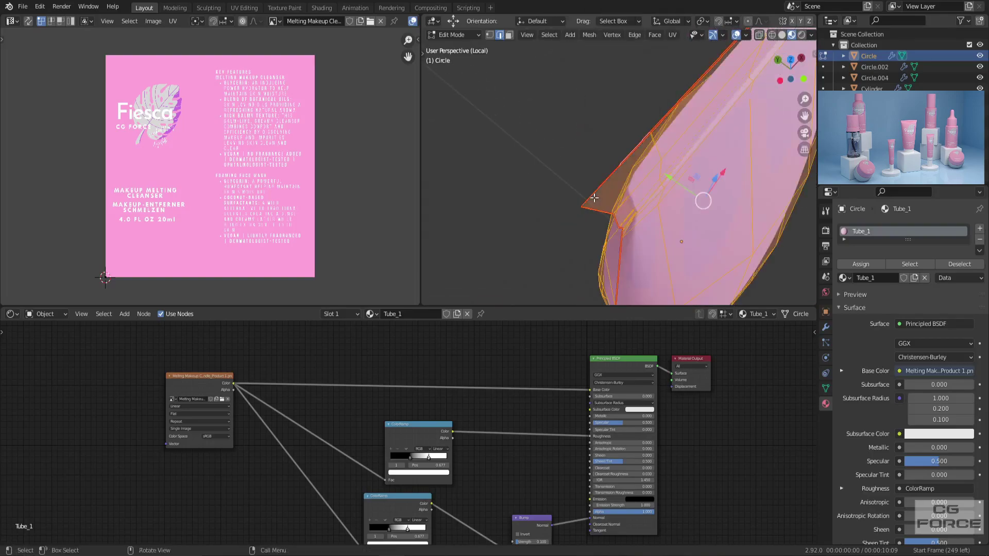
key("u")
left_click(595, 198)
left_click(495, 137)
scroll(496, 137, "down", 3)
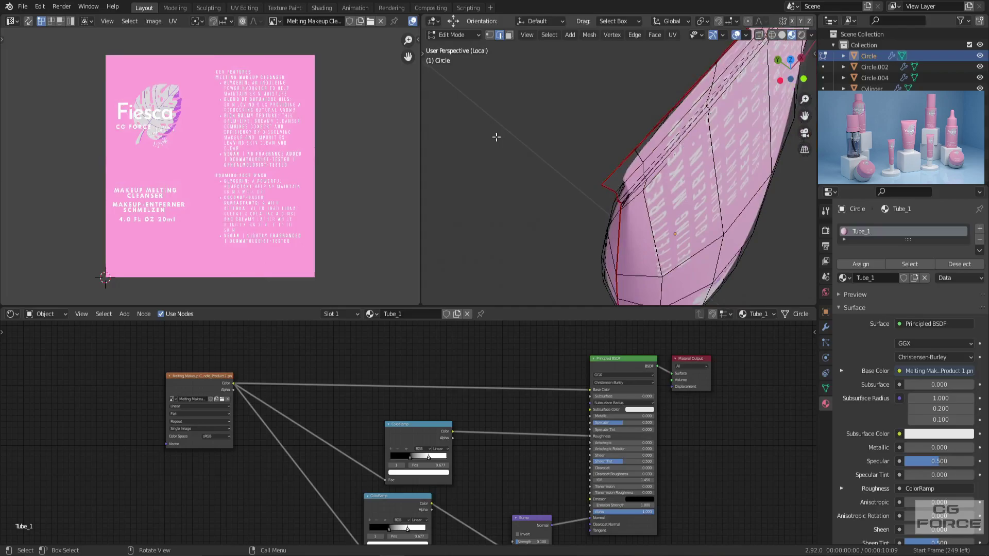
scroll(516, 162, "down", 3)
middle_click_drag(516, 163, 536, 124)
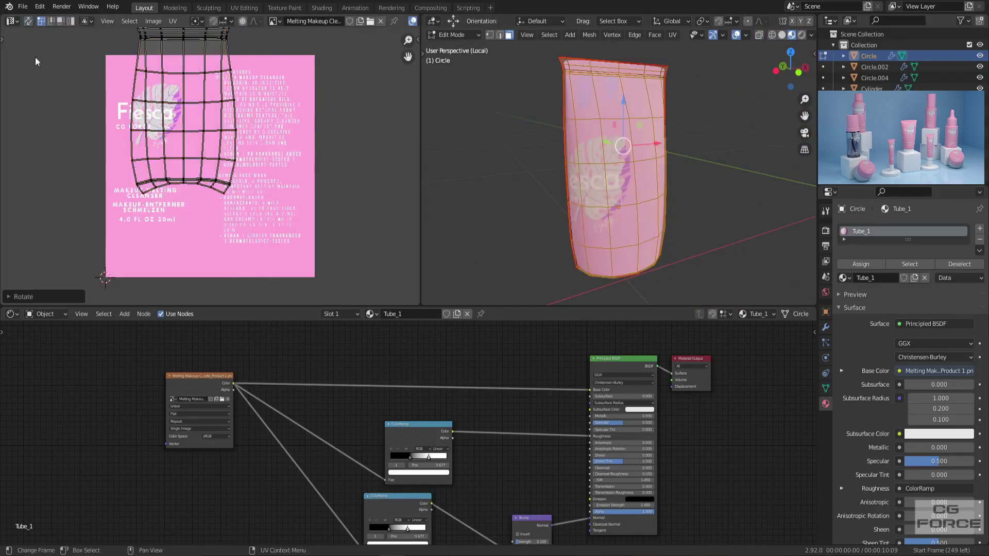
Move the front panel's UV island over the front label artwork with the Fiesca logo
key("a")
key("g")
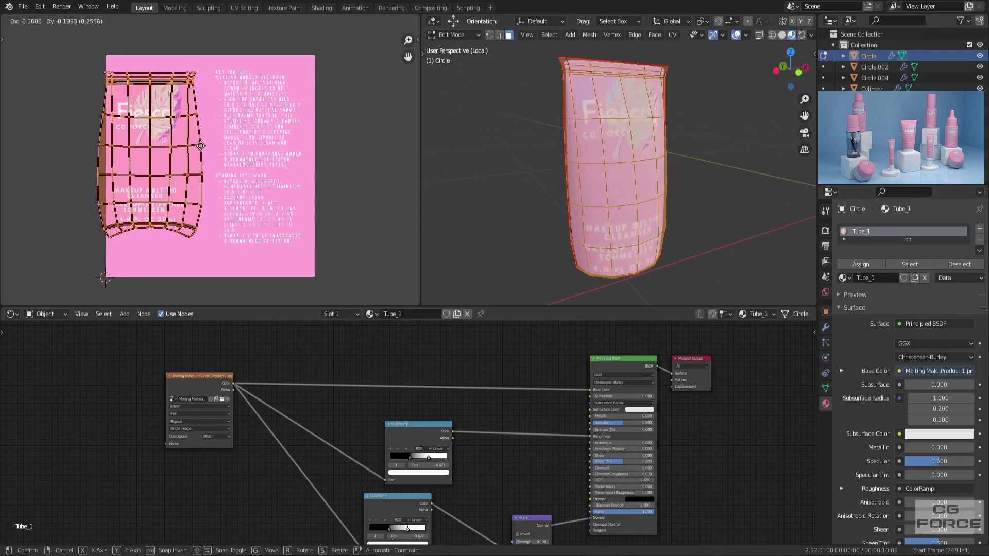
left_click(214, 128)
middle_click_drag(645, 287, 622, 231)
Shift the lower rows of the front UV island down along Y to fit the label text
left_click_drag(72, 161, 231, 257)
scroll(217, 196, "up", 1)
middle_click_drag(166, 190, 268, 201)
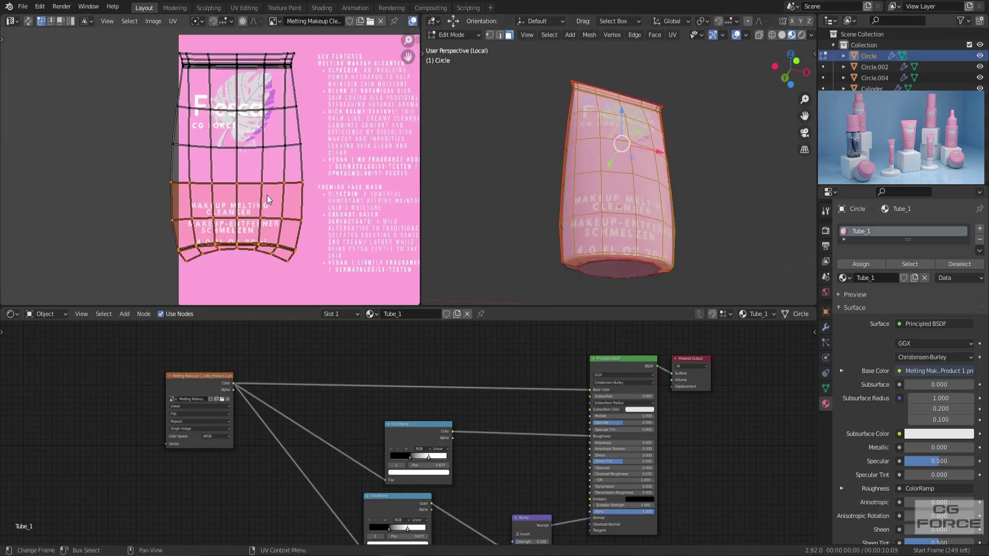
key("g")
key("y")
left_click(294, 105)
scroll(673, 178, "down", 2)
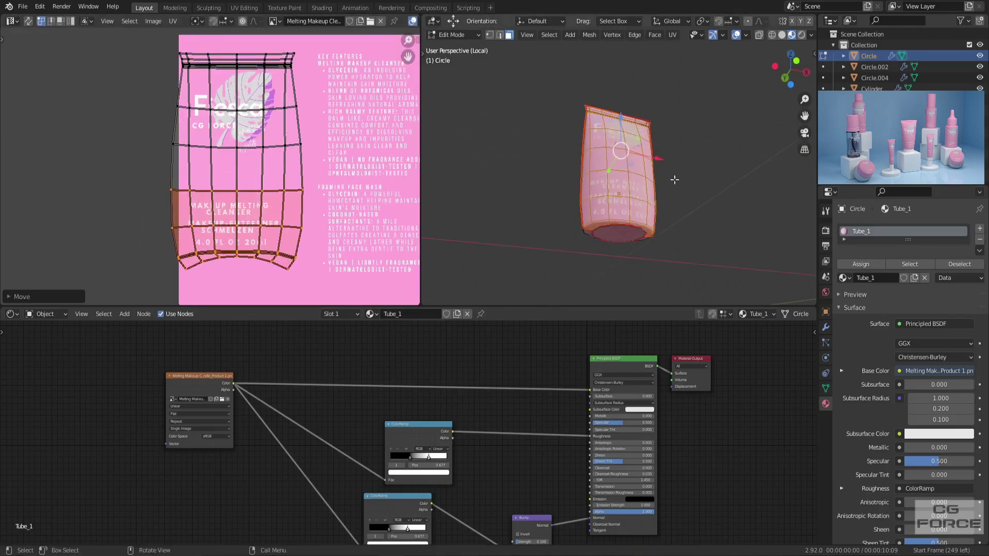
Select the back panel's UV island and rotate it 90 degrees
key("Tab")
left_click(724, 194)
mouse_move(674, 178)
middle_mouse_down()
mouse_move(725, 194)
mouse_move(689, 187)
middle_mouse_up()
scroll(689, 187, "up", 1)
key("Tab")
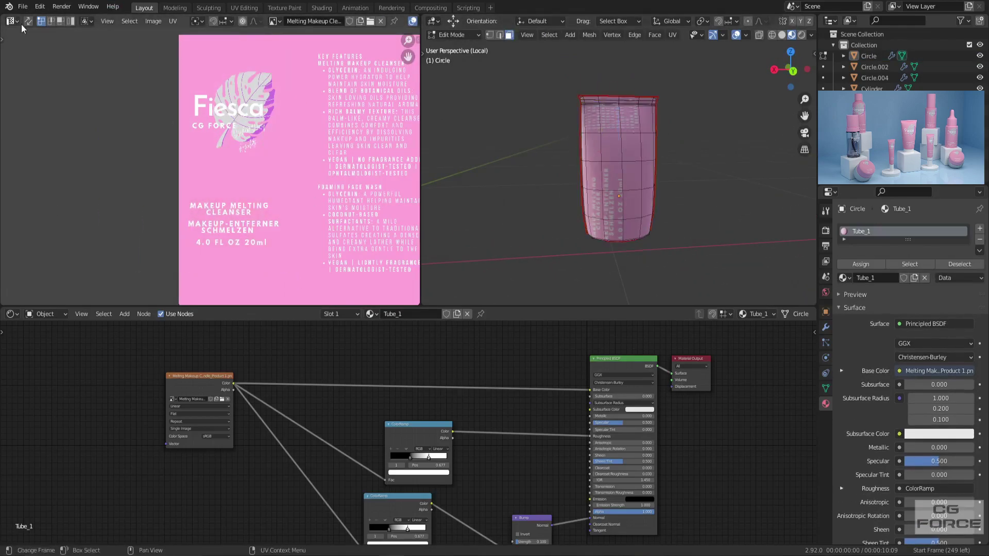
scroll(308, 237, "down", 2)
type("lr90")
key("Return")
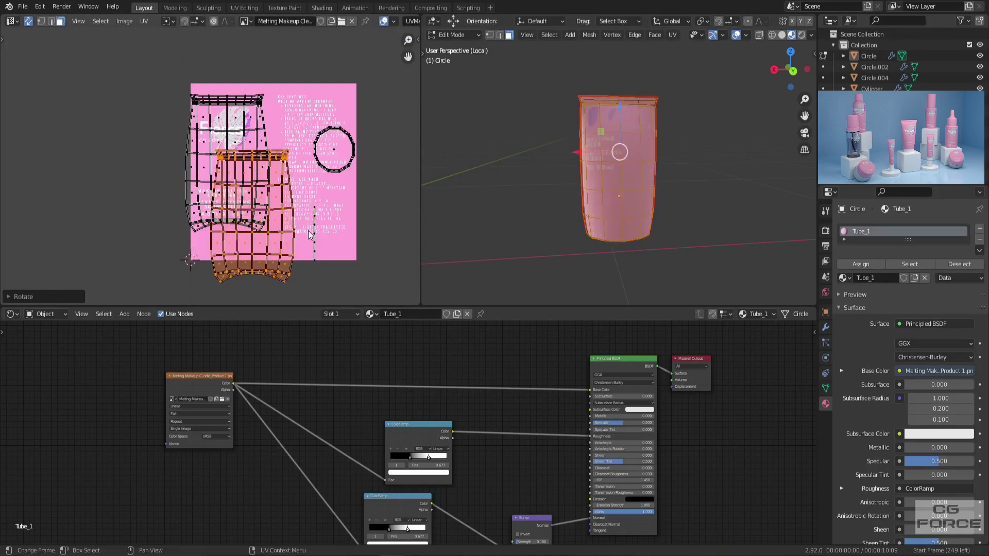
Move the back UV island over the key features text, enlarge it and stretch it vertically
left_click(29, 23)
key("a")
key("g")
left_click(311, 160)
key("s")
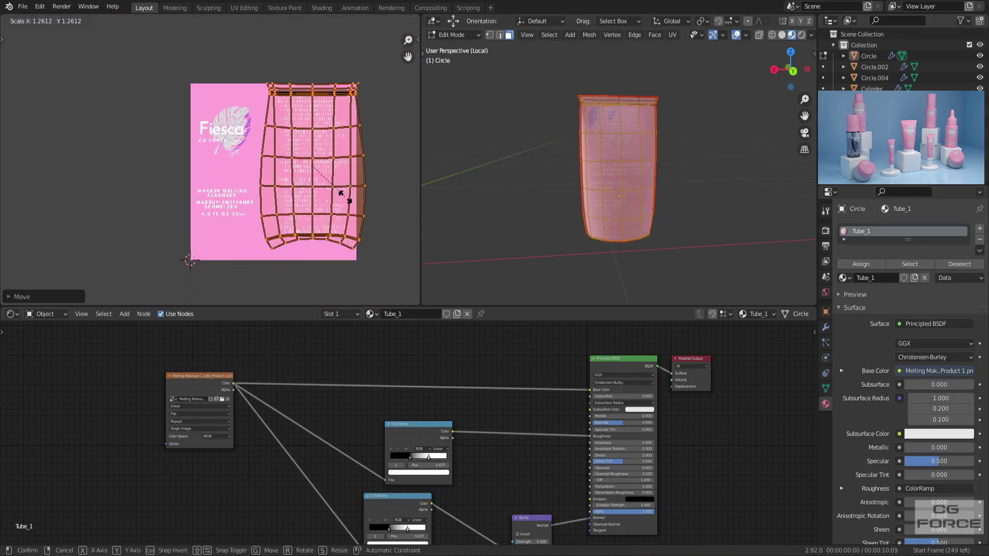
left_click(342, 194)
key("s")
key("y")
left_click(370, 239)
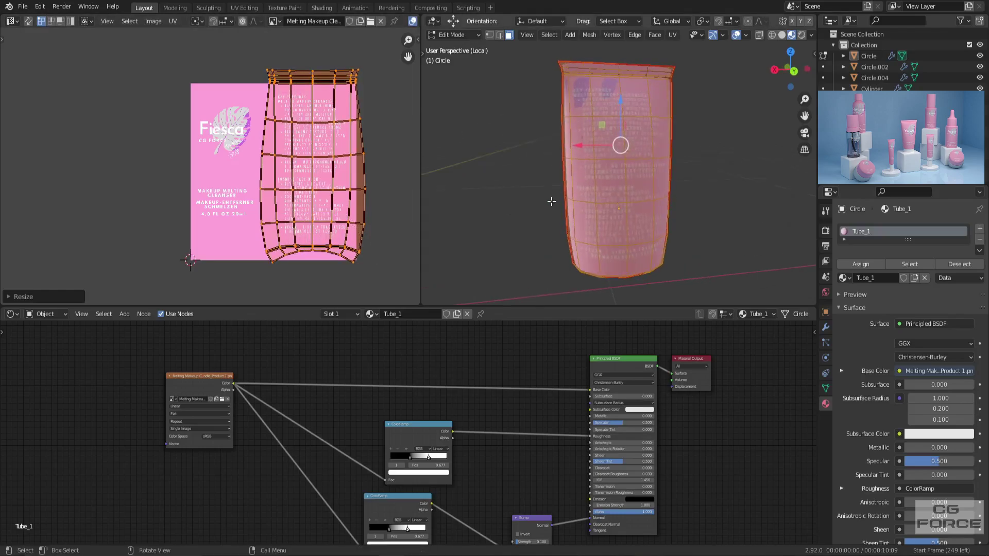
Move the round UV island onto the plain pink area below the front island and scale it to fit
left_click(29, 22)
key("alt+a")
key("l")
key("g")
left_click(239, 246)
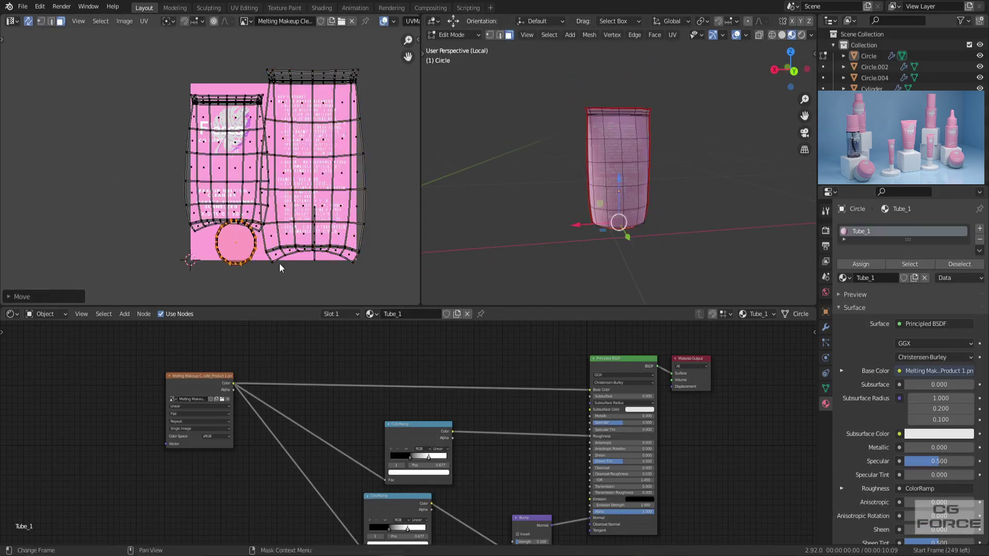
key("s")
left_click(267, 260)
left_click(382, 152)
Move the thin strip UV island onto the plain pink area beside the round island
key("alt+a")
middle_click_drag(314, 259, 317, 196)
scroll(317, 196, "up", 2)
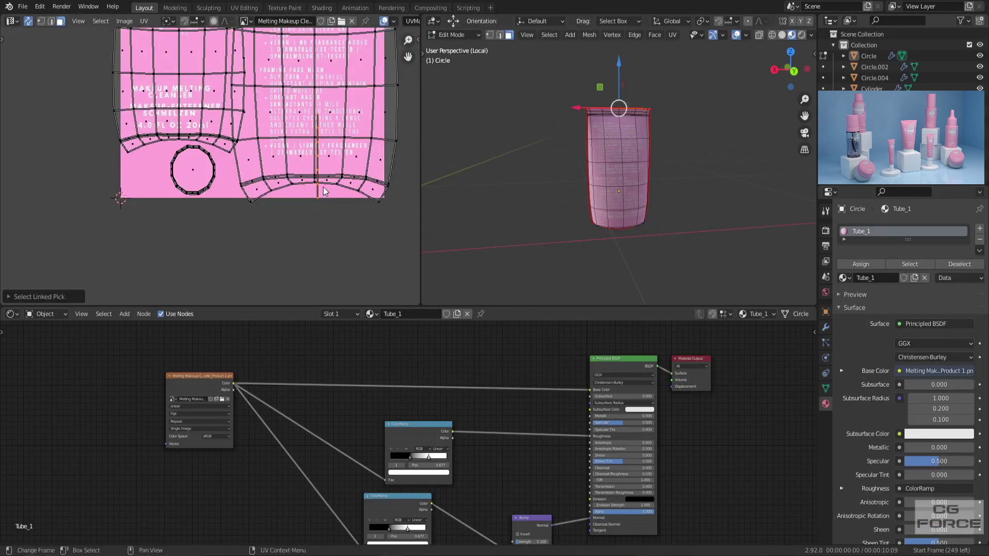
key("g")
left_click(156, 183)
left_click(184, 218)
Scale the back UV island narrower along X so its sides fit within the texture
scroll(233, 129, "down", 2)
middle_click_drag(232, 128, 251, 217)
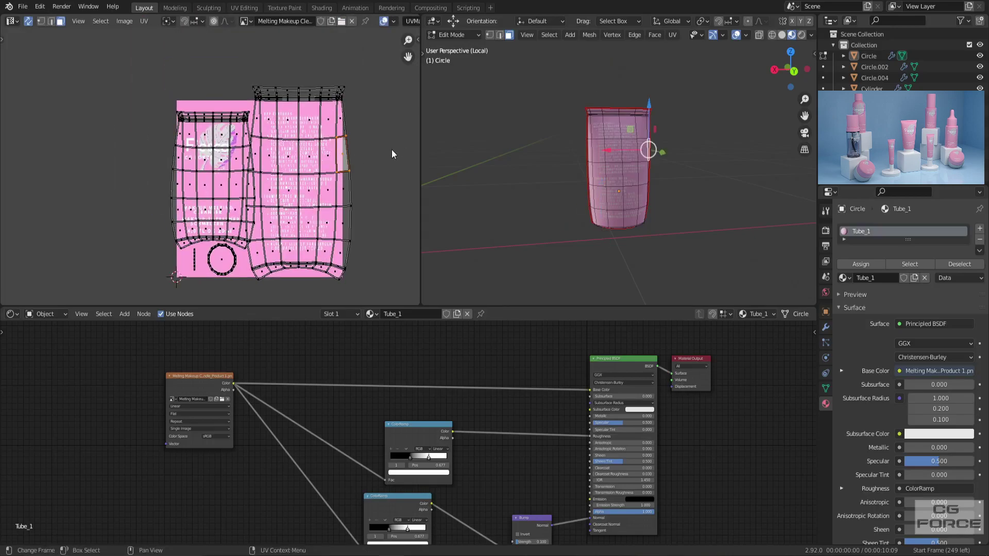
scroll(691, 211, "up", 2)
middle_click_drag(691, 212, 734, 171)
scroll(276, 214, "up", 1)
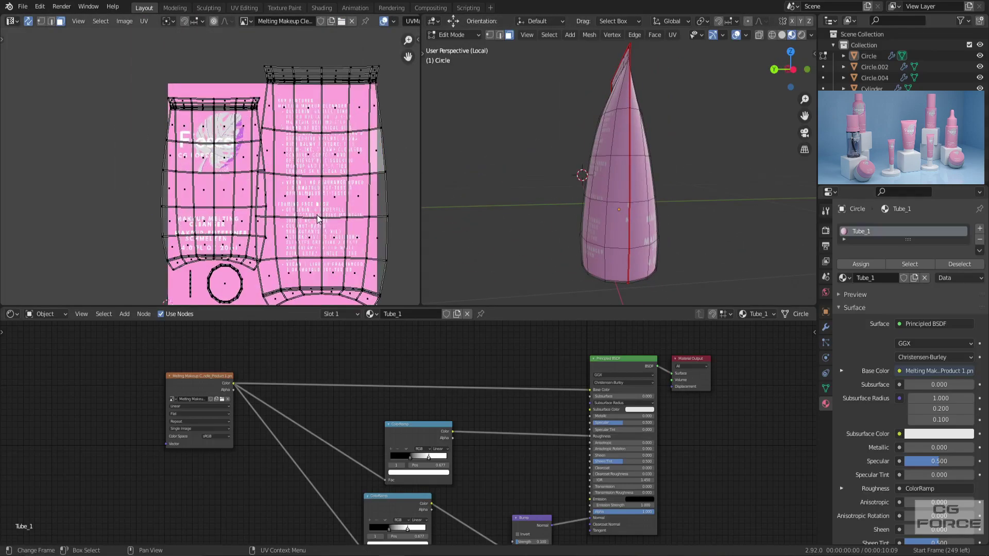
key("l")
key("s")
key("x")
left_click(363, 198)
Return the tube to Object Mode and save the file
key("Tab")
middle_click_drag(606, 211, 615, 242)
scroll(746, 210, "down", 4)
key("ctrl+s")
left_click(615, 242)
Reveal the hidden cap and assign it a new material named Cap_White
key("Tab")
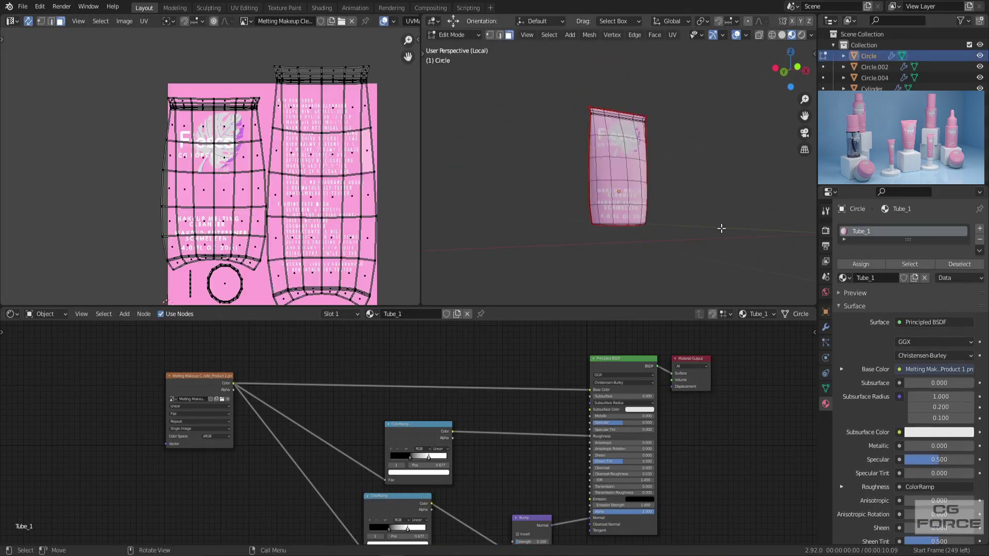
key("alt+h")
key("alt+a")
key("l")
left_click(980, 229)
left_click(887, 303)
left_click(874, 303)
type("White")
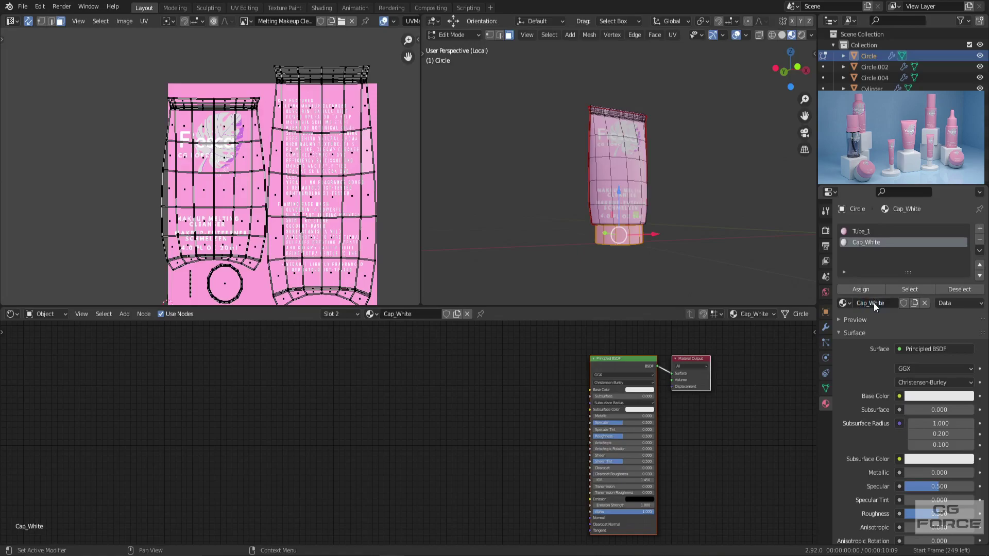
left_click(872, 290)
key("Tab")
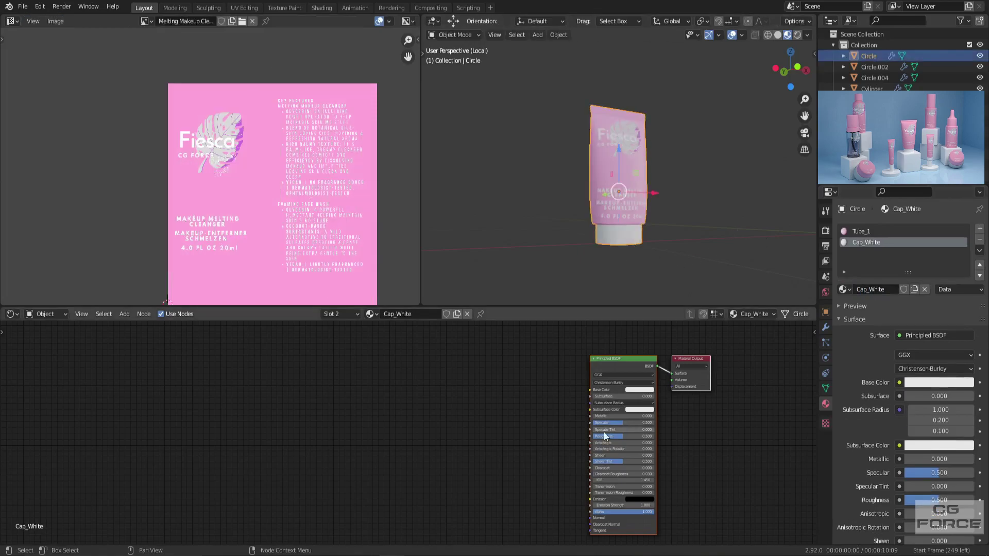
Set the Cap_White material's roughness to 0.2 and save the file
scroll(605, 436, "up", 2)
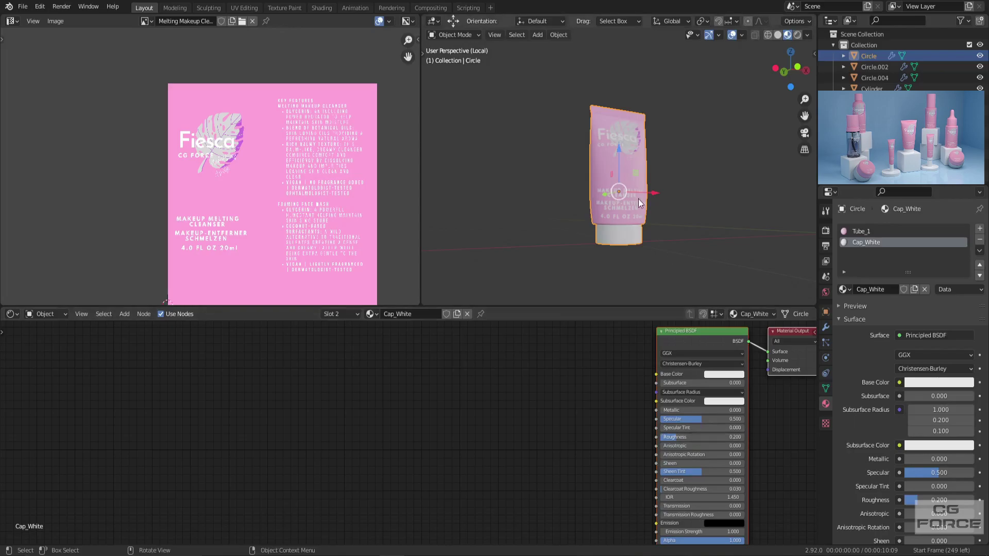
key("ctrl+s")
middle_click_drag(691, 209, 664, 212)
Preview Tube_1's roughness ColorRamp directly on the tube and shift its black stop closer to the white stop
left_click(858, 231)
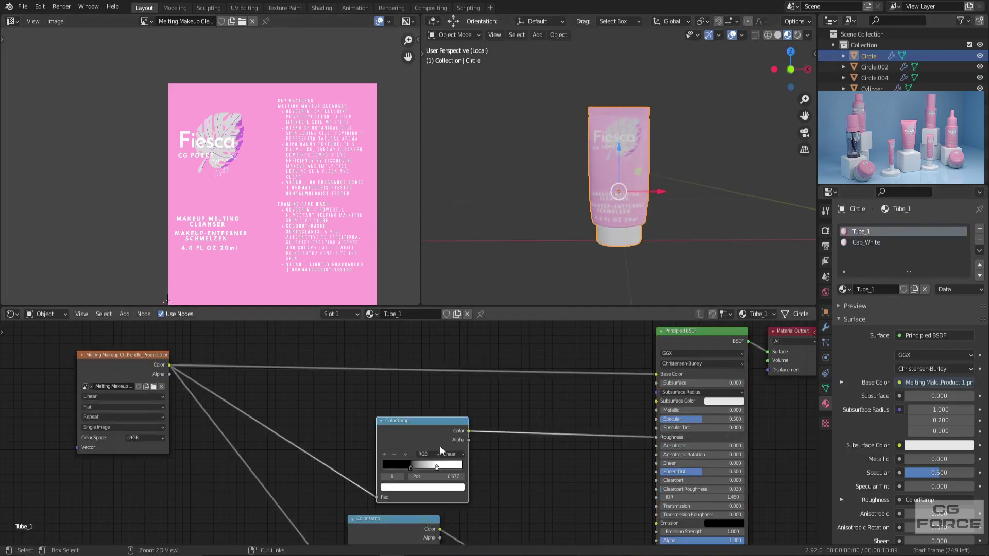
left_click(440, 446, "ctrl+shift")
scroll(595, 441, "down", 2)
scroll(594, 441, "up", 2)
left_click(411, 467)
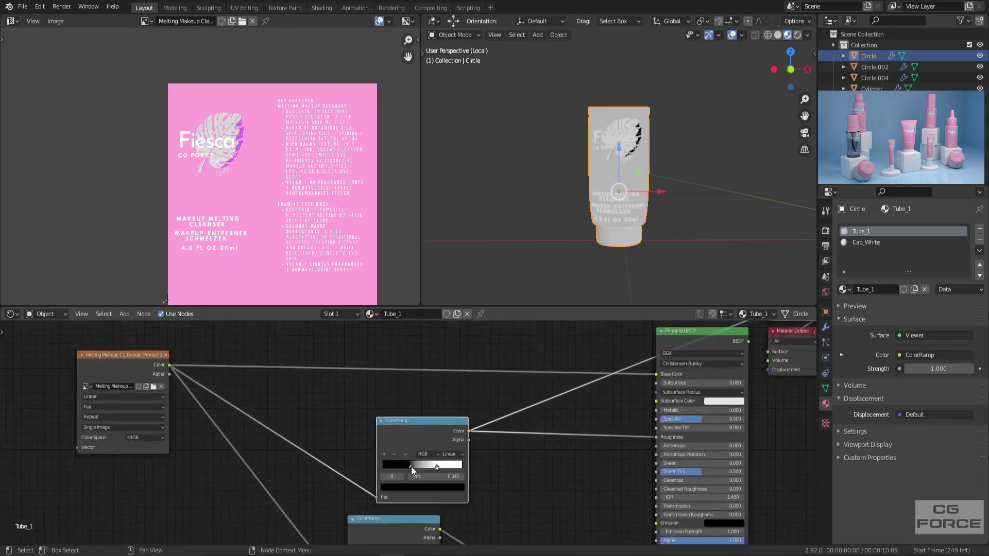
left_click_drag(411, 466, 423, 465)
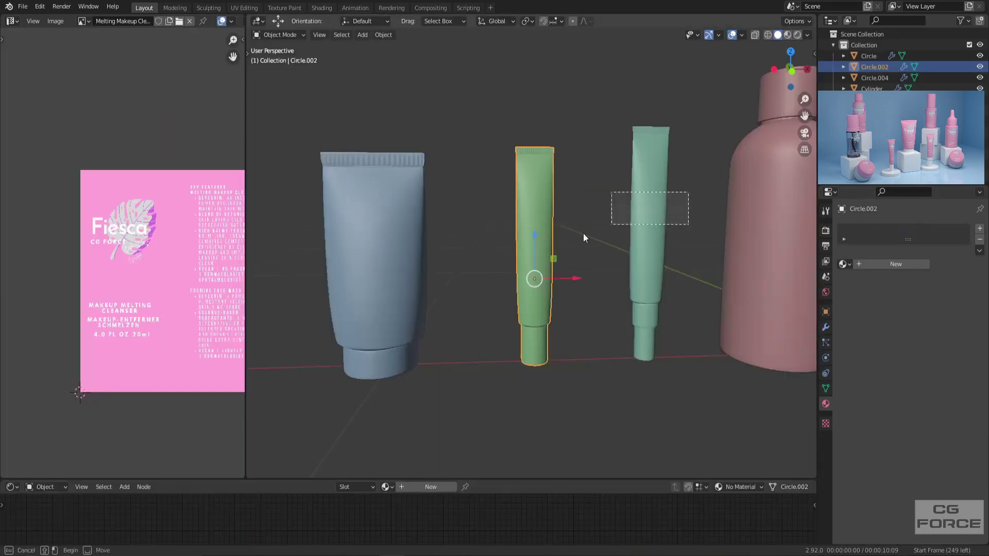
Isolate the three tubes in local view and link the large tube's materials to the two slim tubes
left_click_drag(583, 235, 412, 279)
key("slash")
left_click(561, 319)
left_click(659, 289, "shift")
left_click(440, 276, "shift")
key("ctrl+l")
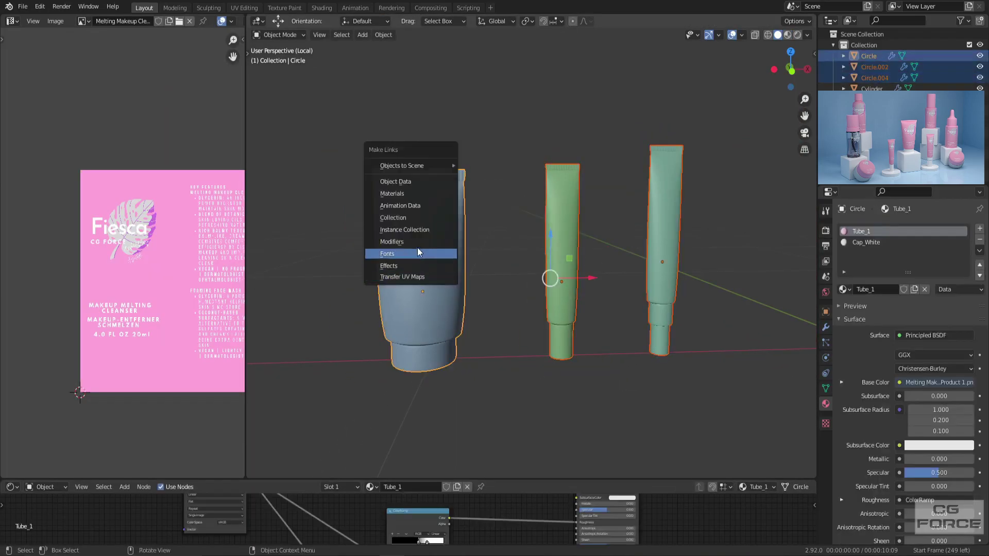
left_click(398, 193)
Assign the Cap_White material to the middle tube's cap faces
left_click(564, 260)
key("Tab")
left_click(866, 242)
key("l")
left_click(859, 289)
key("Tab")
Assign the Cap_White material to the cap faces of the tallest slim tube
left_click(663, 329)
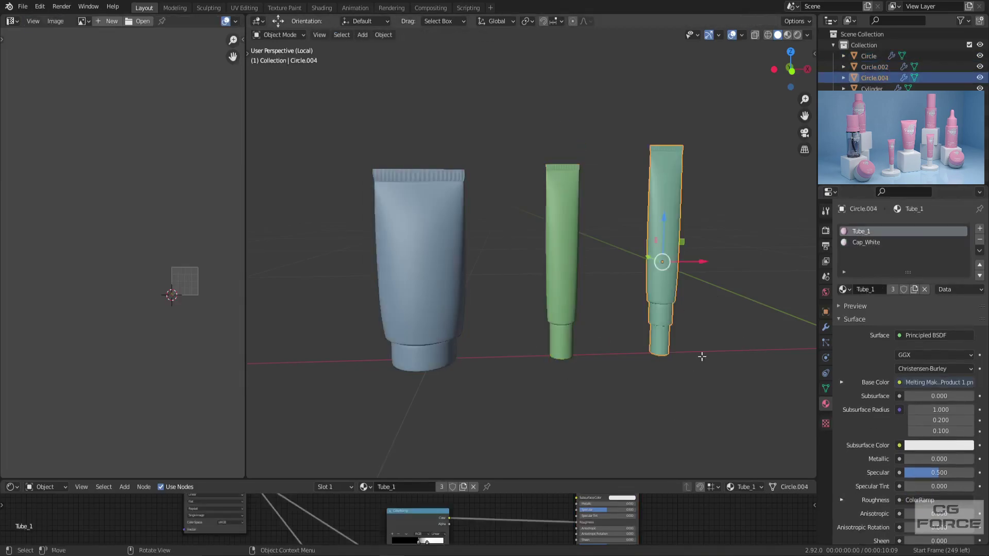
key("Tab")
key("l")
left_click(876, 242)
left_click(860, 289)
key("Tab")
Select the linked body faces of the middle tube and of the tallest slim tube in Edit Mode
left_click(566, 282)
key("Tab")
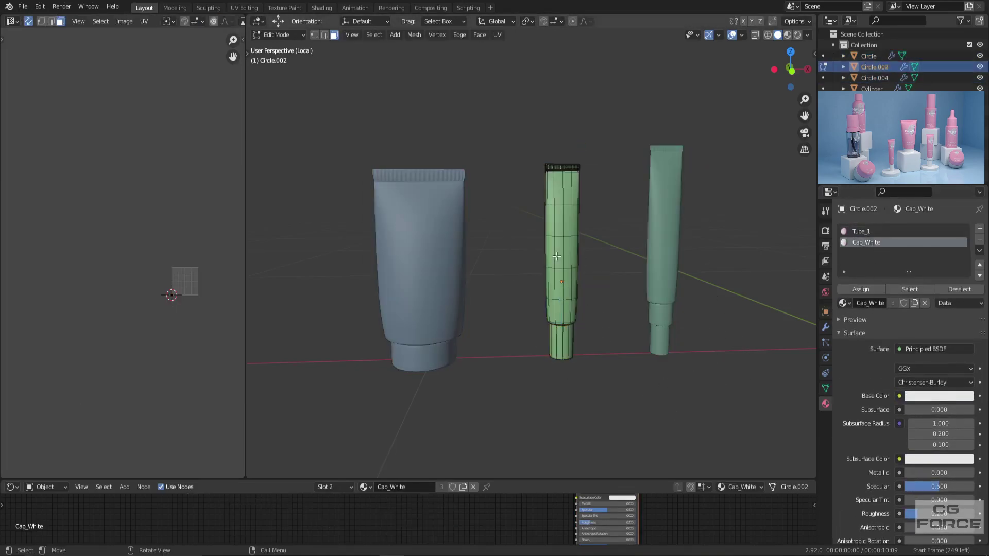
key("l")
key("Tab")
left_click(666, 242)
key("Tab")
key("l")
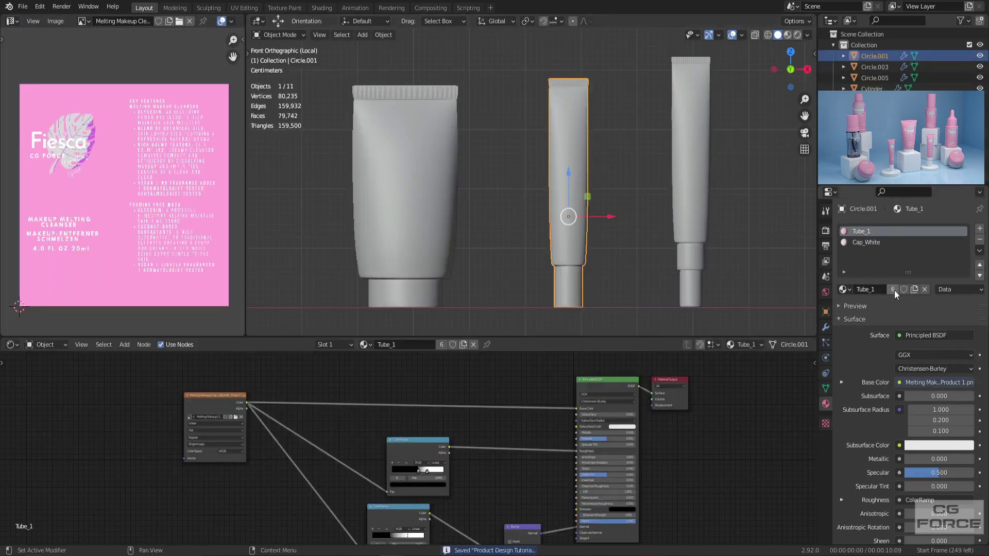
Make the middle tube's Tube_1 material single-user and rename it Tube_2
left_click(894, 289)
double_click(871, 290)
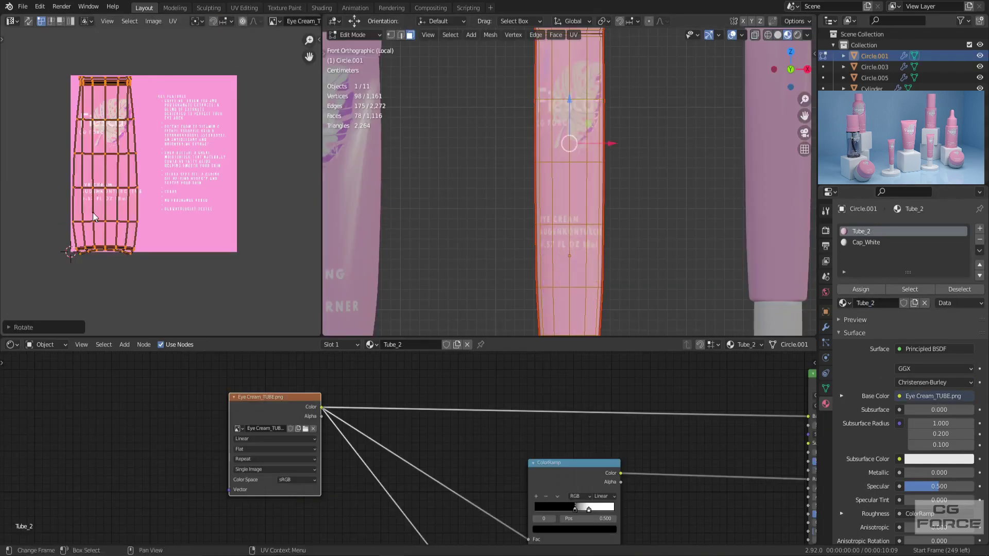
Scale Tube_2's front UV island and move it down along Y to fit the Eye Cream artwork
middle_click_drag(93, 216, 117, 248)
key("s")
left_click(188, 225)
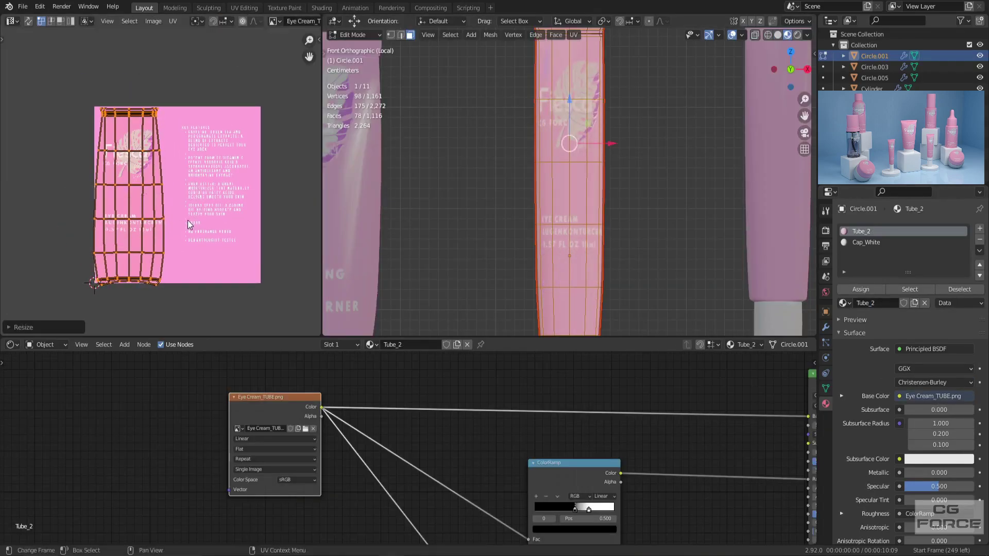
scroll(359, 204, "down", 1)
key("g")
key("y")
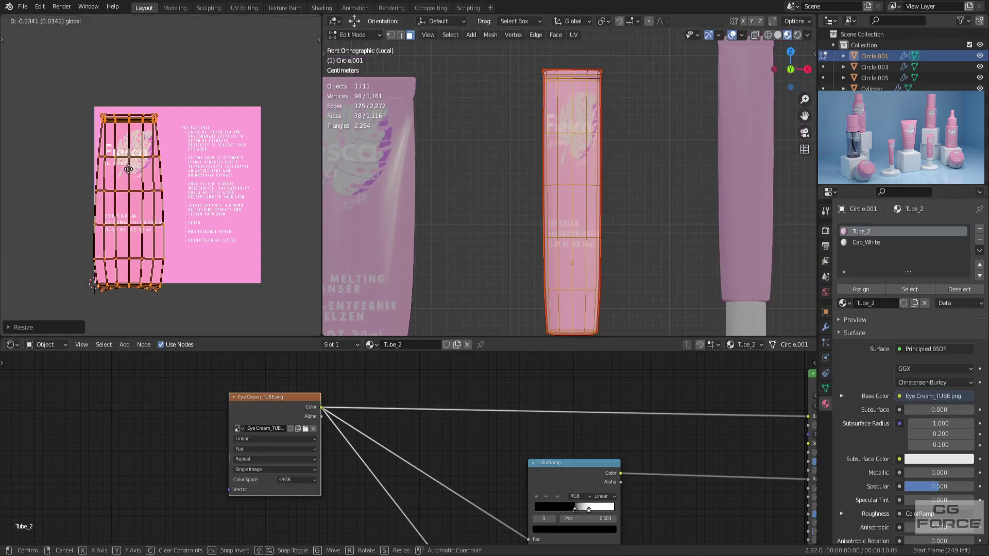
left_click(189, 191)
middle_click_drag(415, 138, 444, 168)
left_click_drag(47, 247, 188, 300)
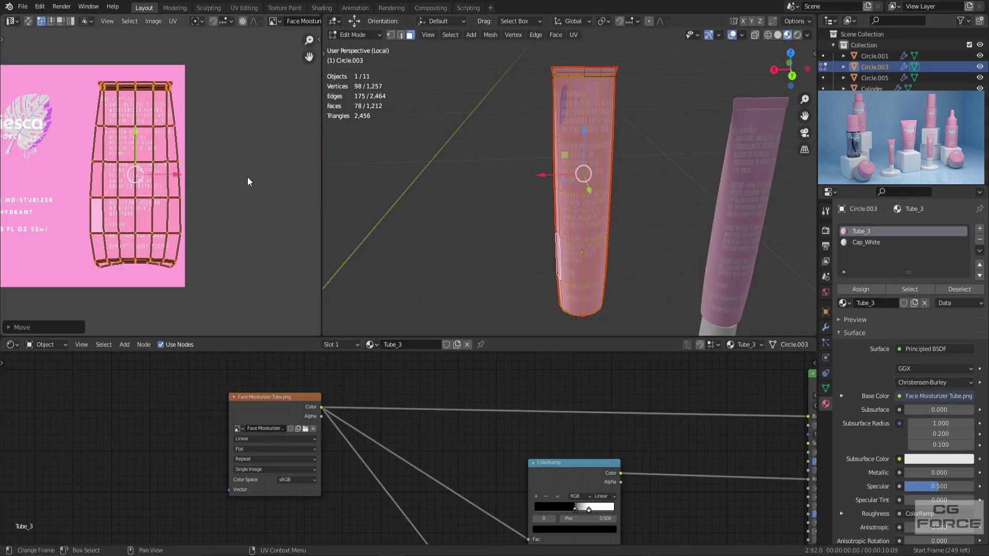
Shift Tube_3's back UV island along Y over the feature text, stretch it vertically by about 1.02, and leave Edit Mode
key("g")
key("y")
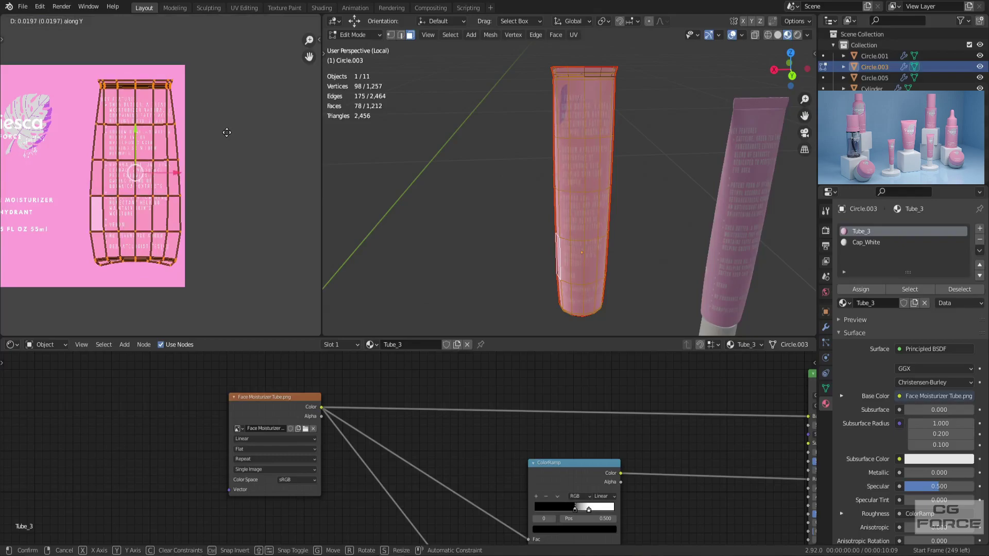
left_click(239, 203)
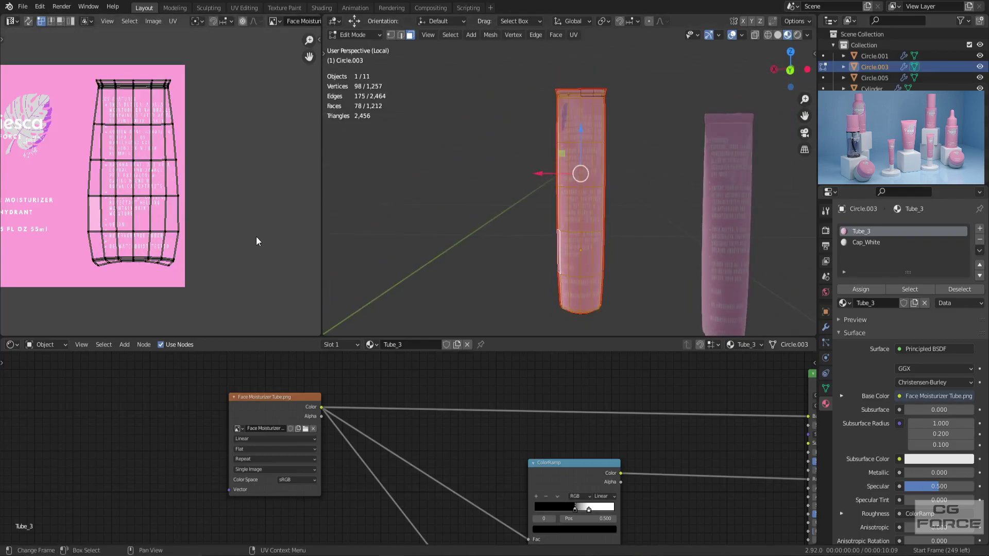
key("a")
key("s")
key("y")
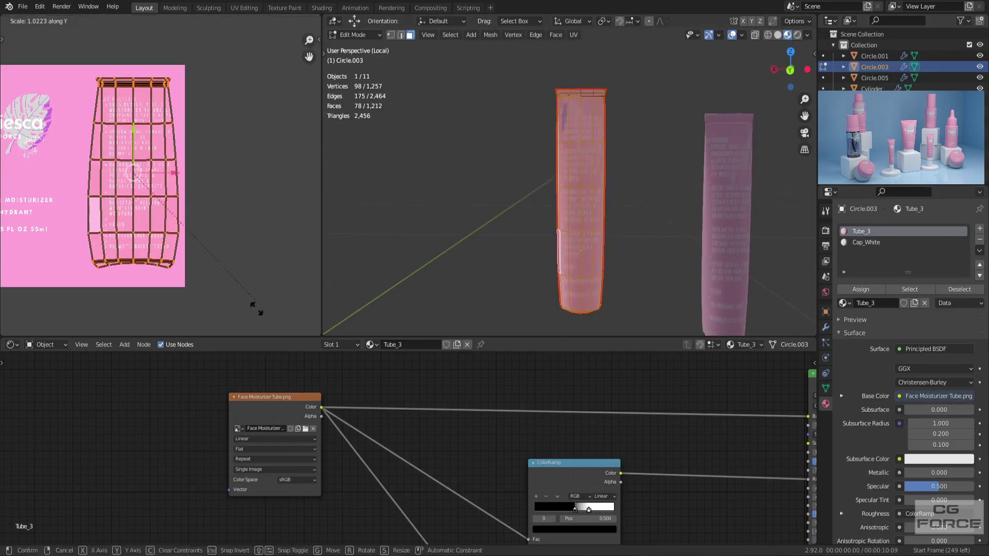
left_click(257, 307)
left_click(441, 256)
middle_click_drag(412, 256, 577, 251)
key("Tab")
left_click(397, 253)
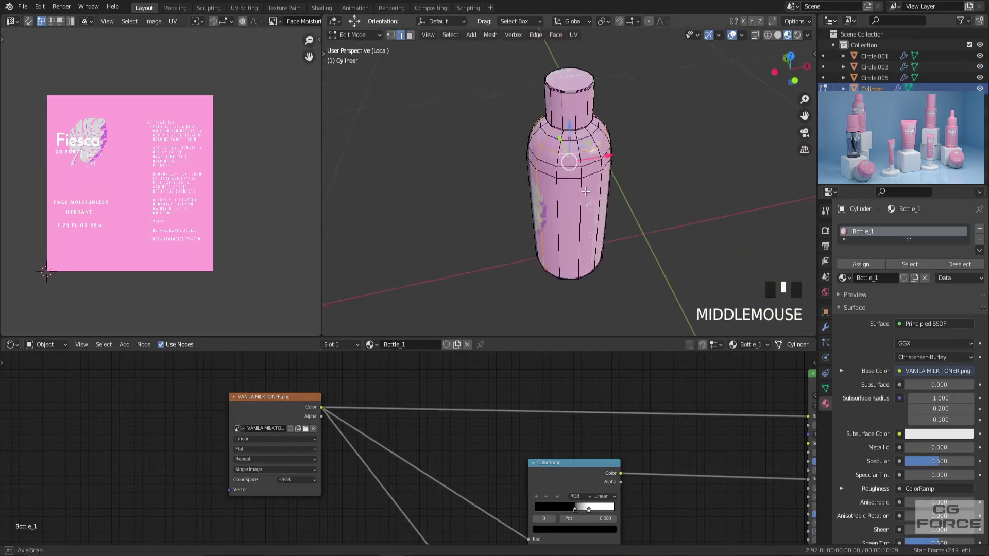
Add the base edge loop to the bottle's edge selection and mark the edges as seams
scroll(567, 206, "up", 2)
left_click(546, 283, "alt+shift")
key("ctrl+e")
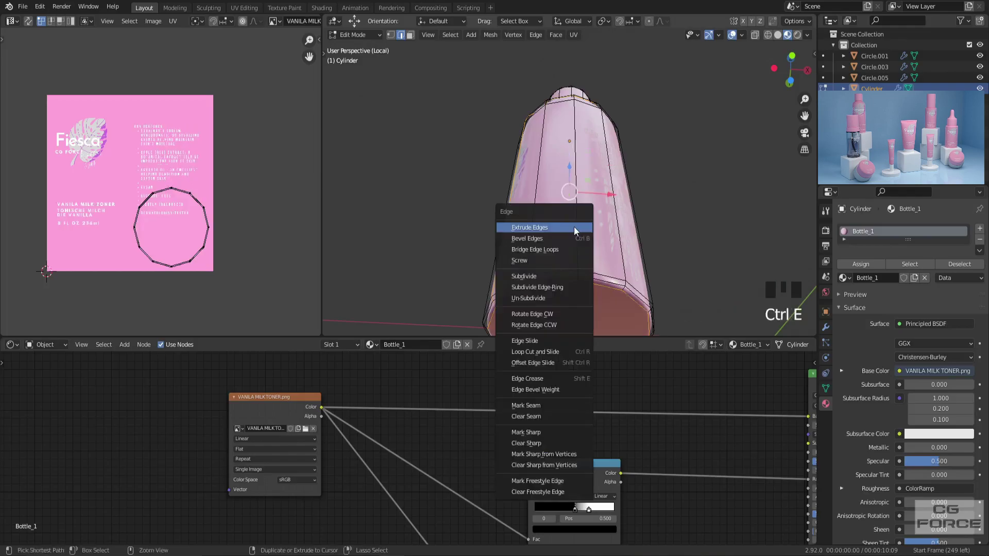
left_click(526, 404)
Unwrap the whole bottle and select its front body UV island
key("a")
key("u")
left_click(549, 203)
left_click(631, 129)
middle_click_drag(631, 129, 584, 209)
left_click(28, 21)
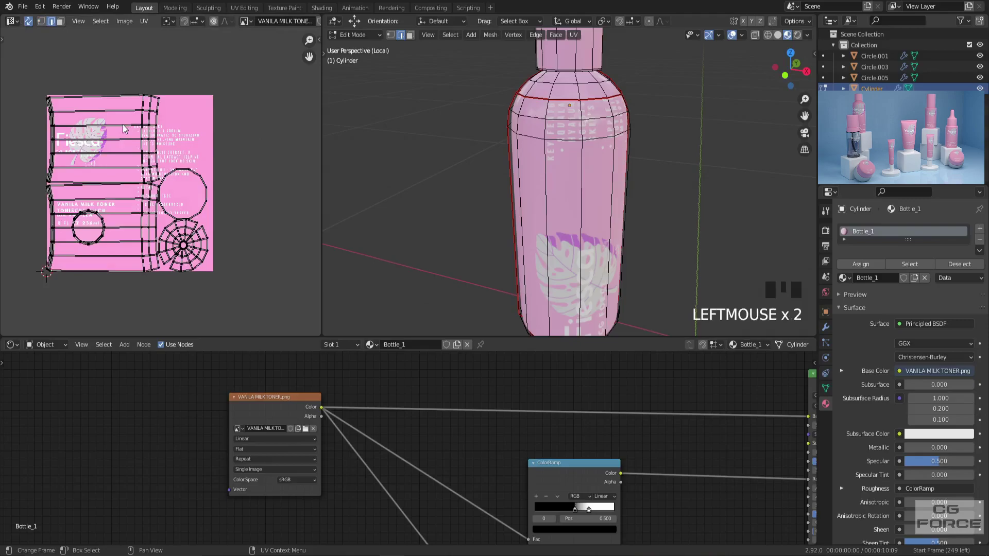
key("l")
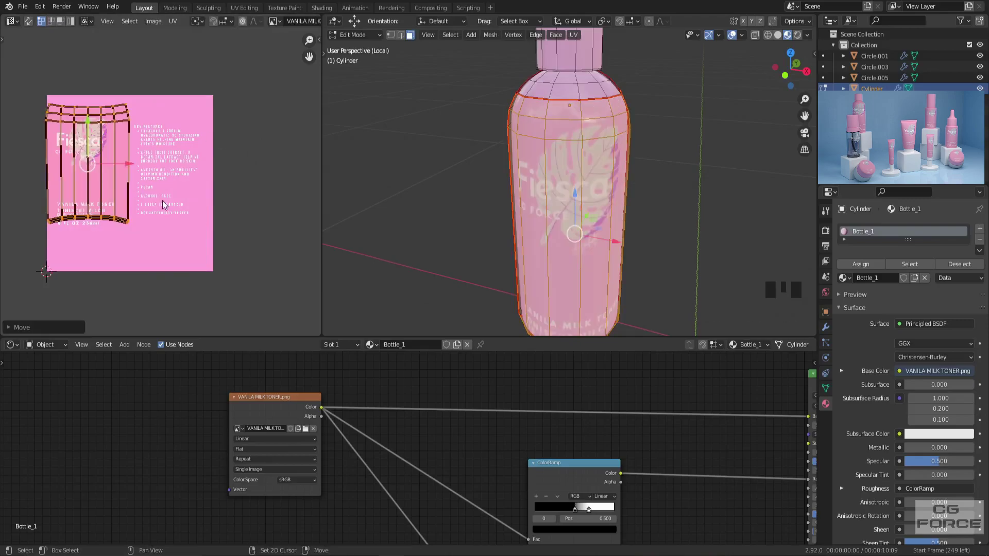
Move the bottom rows of the bottle's front UV island down below the volume text and return to Object Mode
middle_click_drag(644, 180, 613, 191, "shift")
scroll(593, 196, "up", 2)
left_click_drag(172, 236, 11, 203)
middle_click_drag(179, 250, 231, 248)
scroll(231, 247, "up", 1)
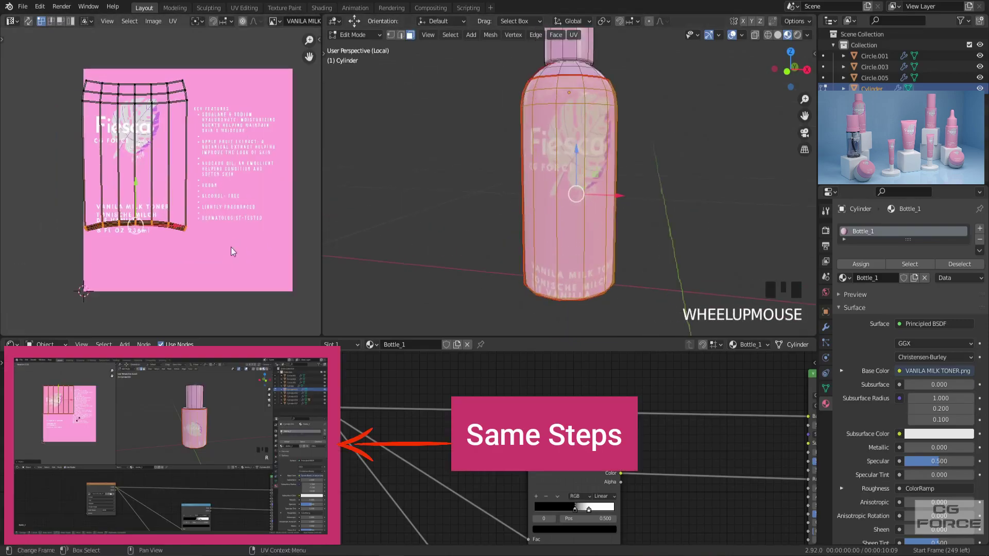
left_click_drag(137, 184, 129, 207)
left_click(131, 208)
key("Tab")
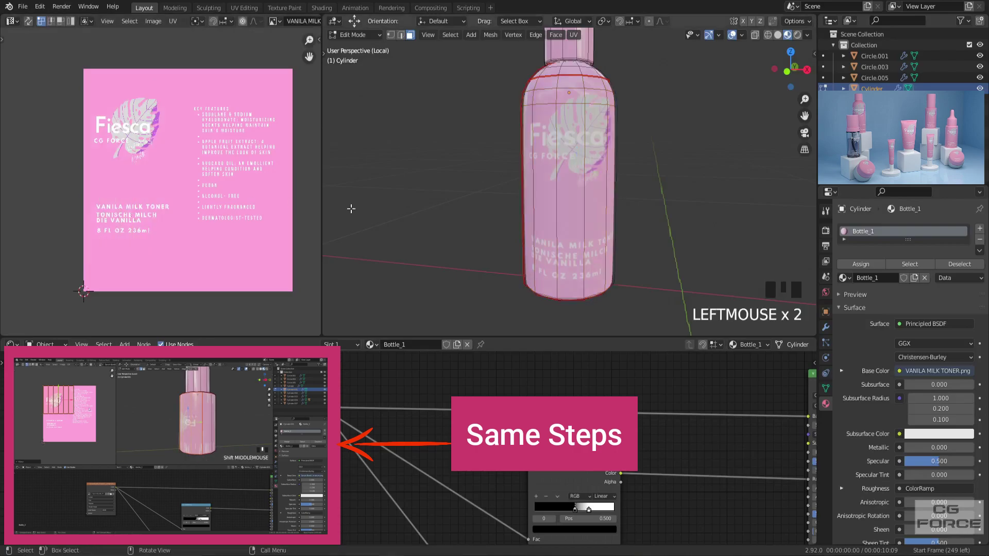
mouse_move(351, 211)
middle_mouse_down()
mouse_move(357, 225)
mouse_move(384, 215)
mouse_move(344, 198)
middle_mouse_up()
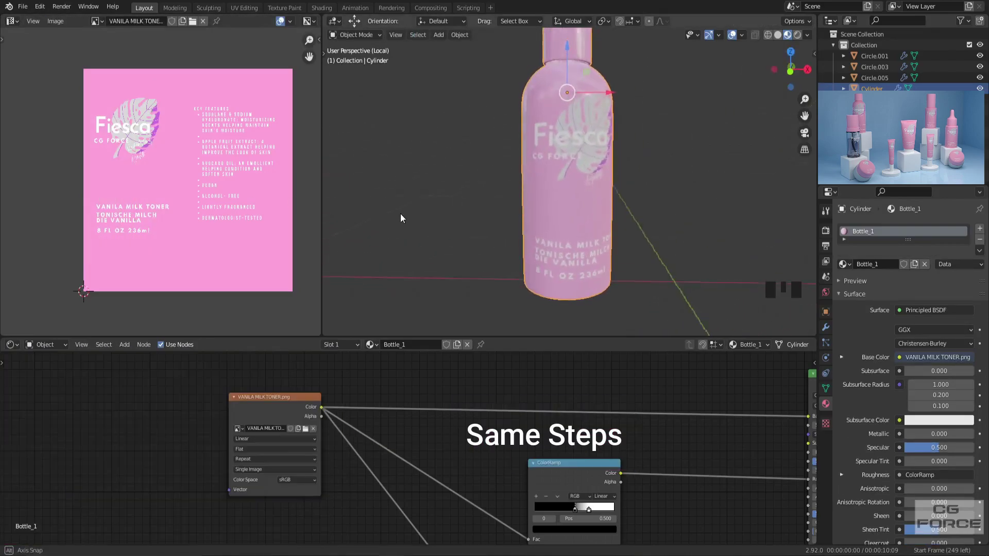
Flatten the lowest edge row of the bottle's front UV island by scaling it to 0 along Y
key("Tab")
double_click(190, 290, "alt+shift")
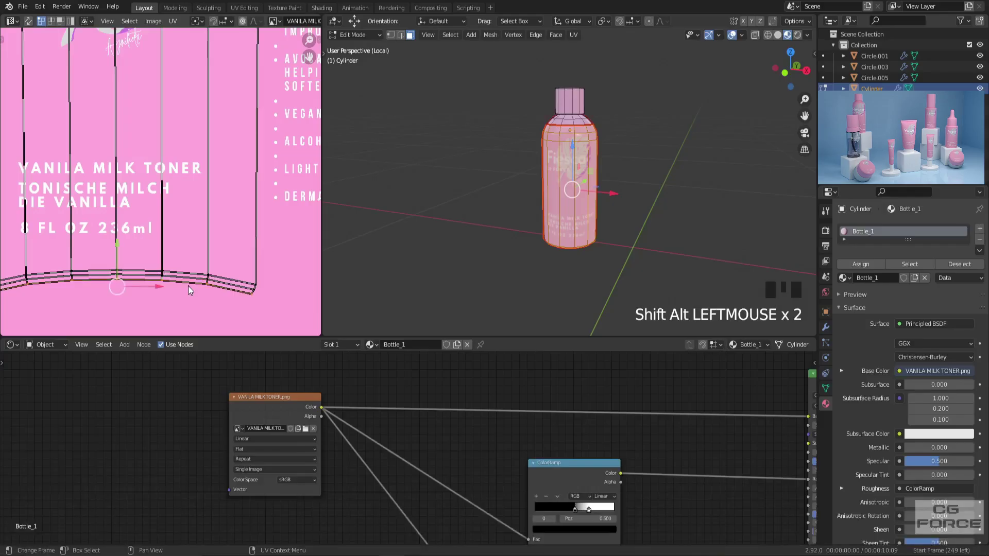
key("s")
key("y")
key("0")
key("Return")
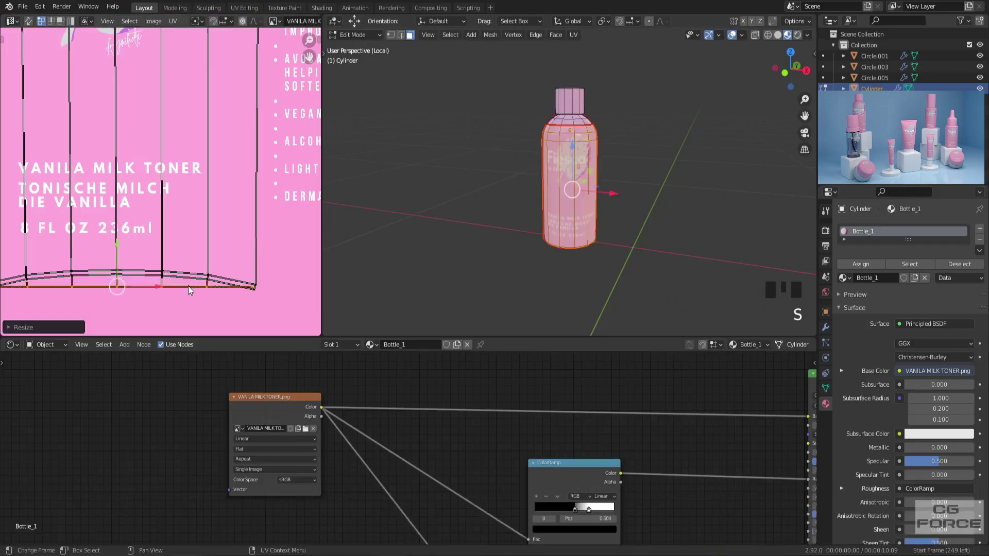
Flatten the next two rows above the front UV island's bottom edge by scaling each to 0 along Y
key("s")
key("y")
key("0")
key("Return")
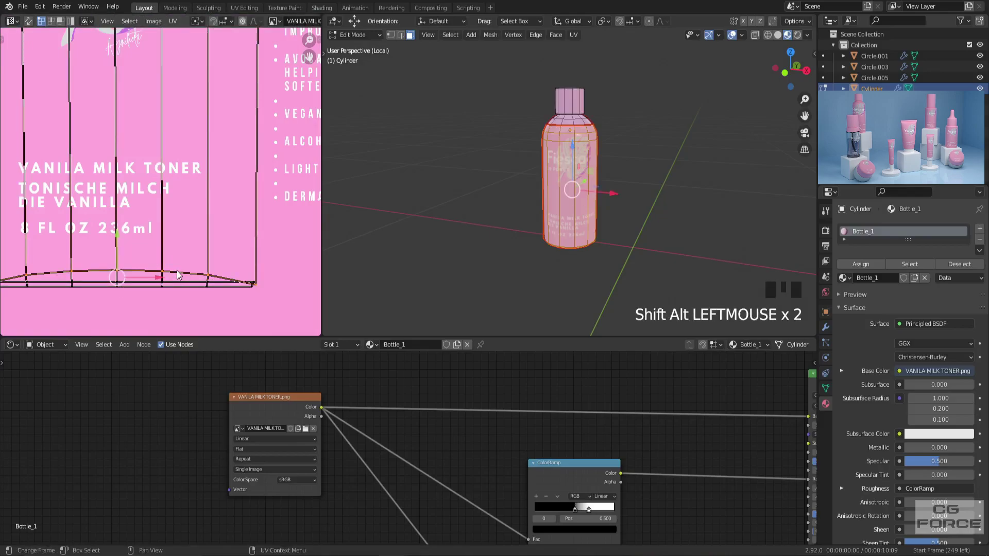
key("s")
key("y")
key("0")
key("Return")
Flatten the third row from the top of the front UV island by scaling it to 0 along Y
middle_click_drag(182, 275, 196, 324, "shift")
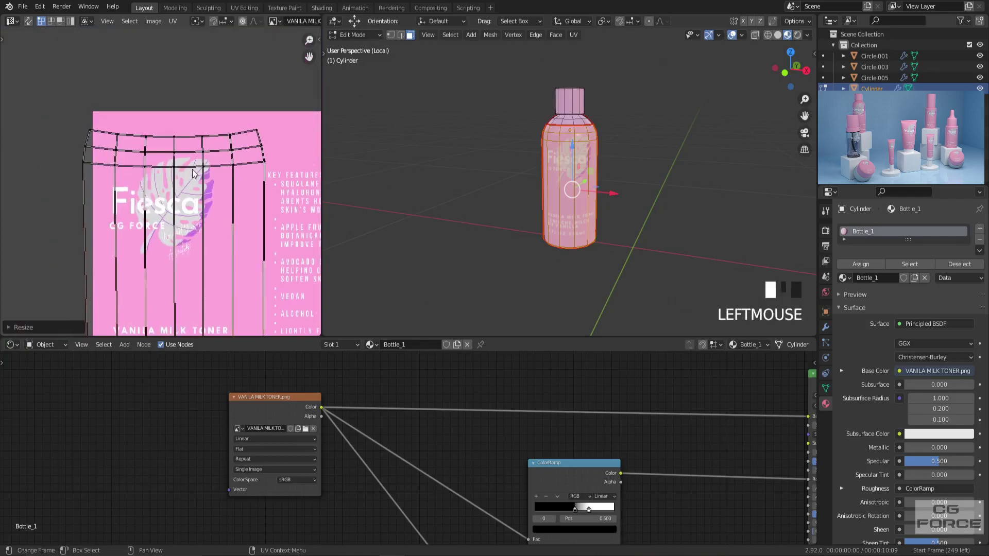
key("s")
key("y")
key("0")
key("Return")
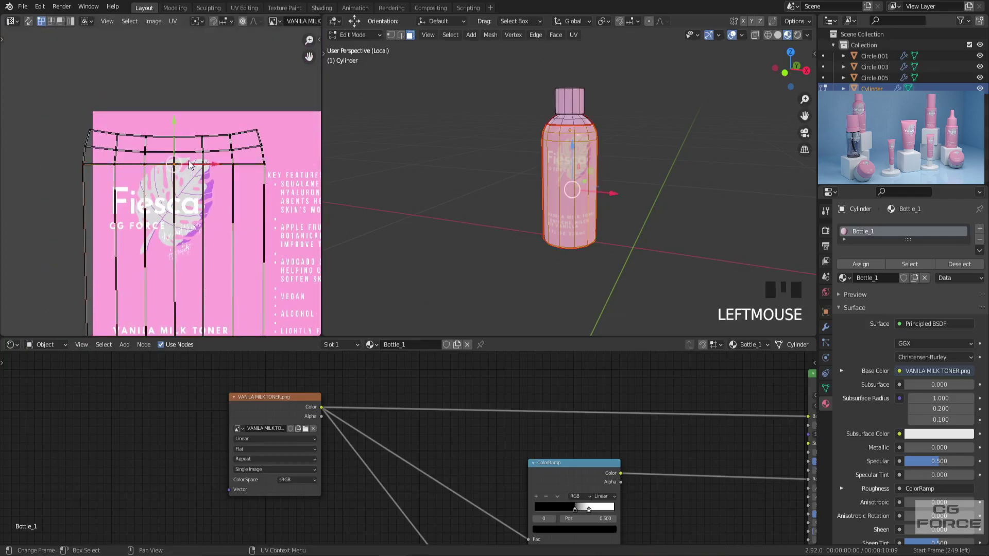
Flatten the two uppermost rows of the front UV island by scaling each to 0 along Y, and check the label on the bottle
key("s")
key("y")
key("0")
key("Return")
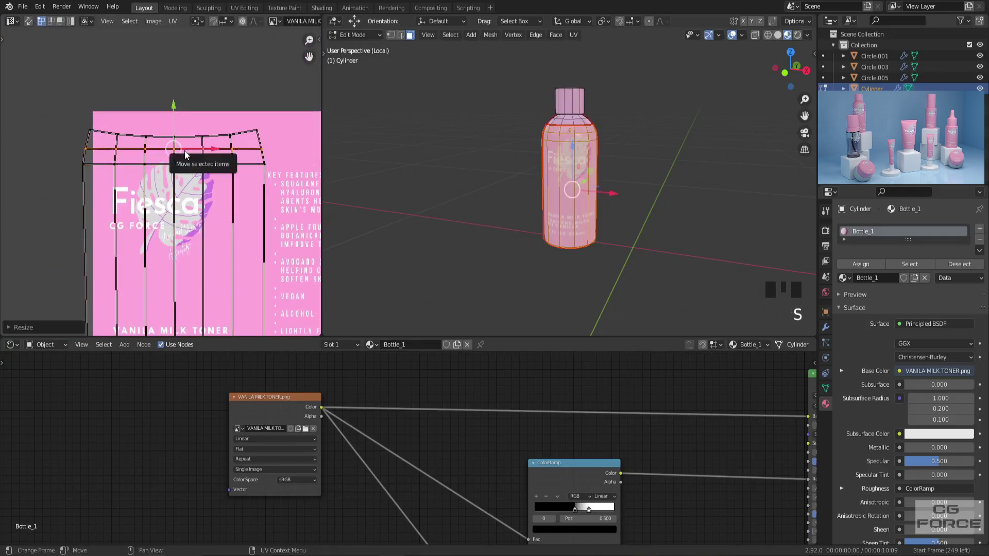
key("s")
key("y")
key("0")
key("Return")
middle_click_drag(188, 143, 175, 170, "shift")
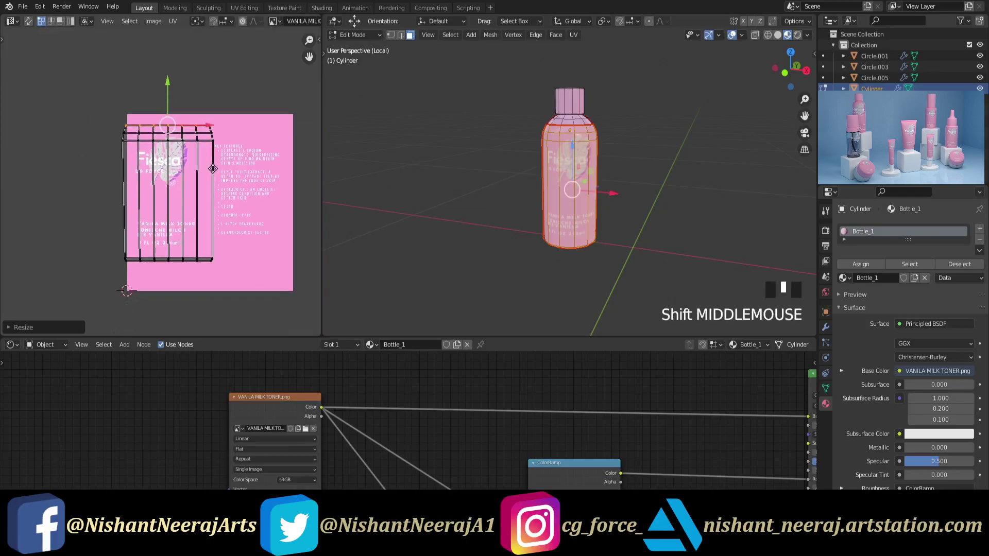
scroll(175, 170, "up", 2)
middle_click_drag(454, 271, 543, 250)
key("Tab")
scroll(577, 263, "up", 2)
key("Tab")
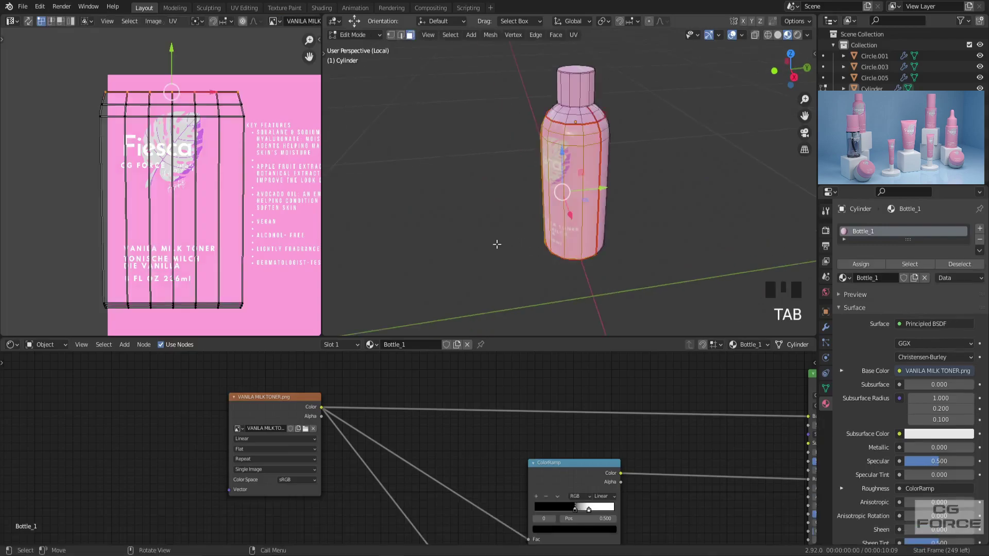
Move the bottle's back UV island over the Key Features text of the Vanila Milk Toner artwork
left_click(498, 244)
left_click(28, 21)
scroll(162, 179, "down", 1)
key("a")
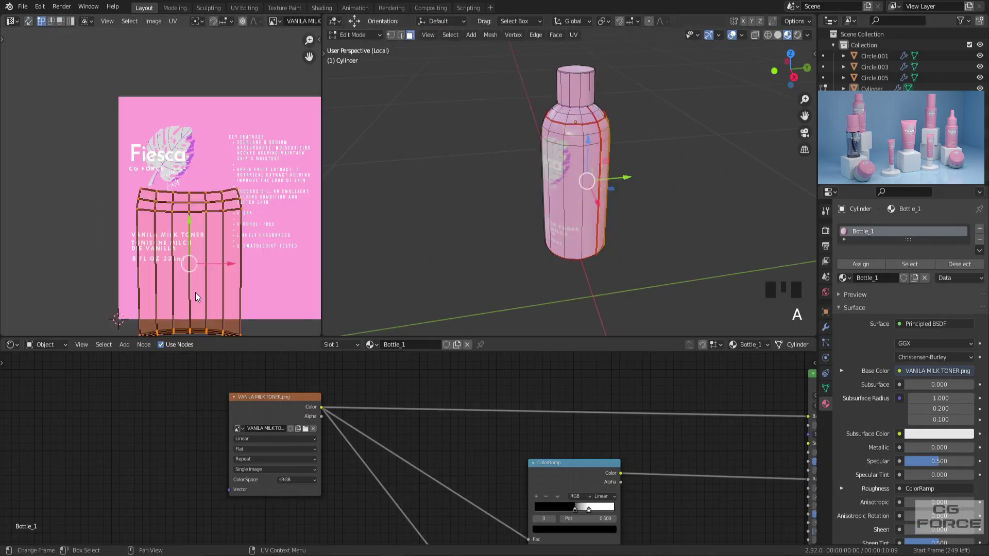
key("g")
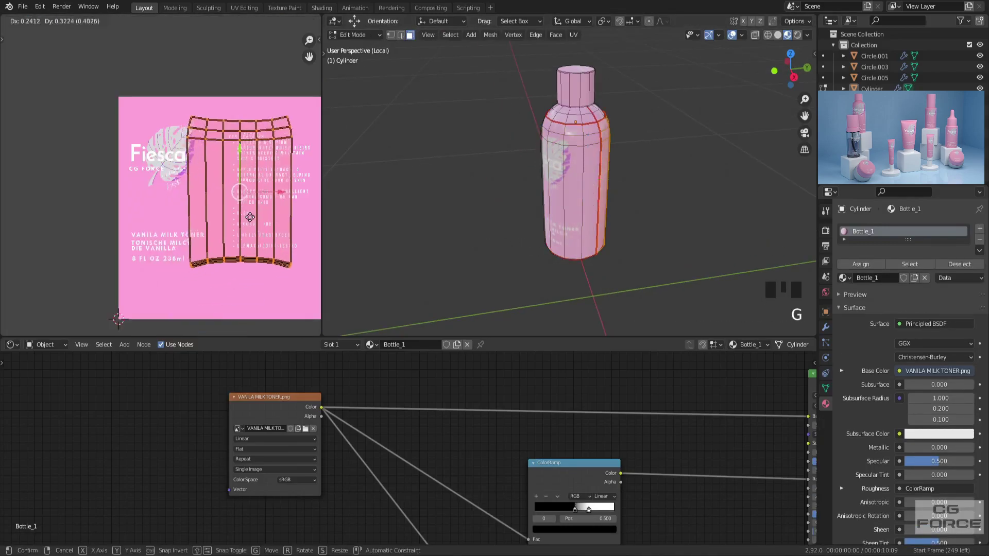
left_click(271, 214)
middle_click_drag(270, 214, 244, 214, "shift")
middle_click_drag(664, 240, 525, 196)
scroll(528, 222, "up", 2)
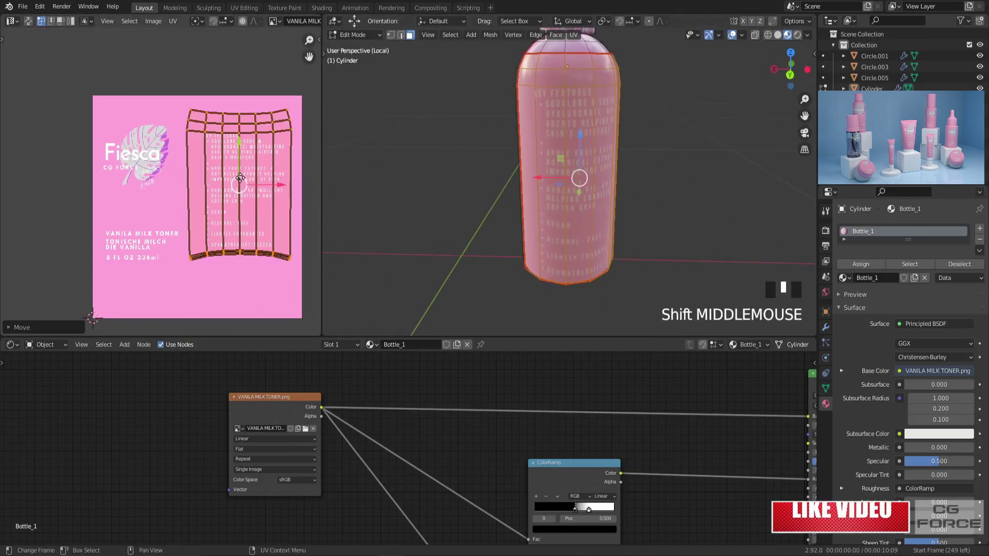
key("g")
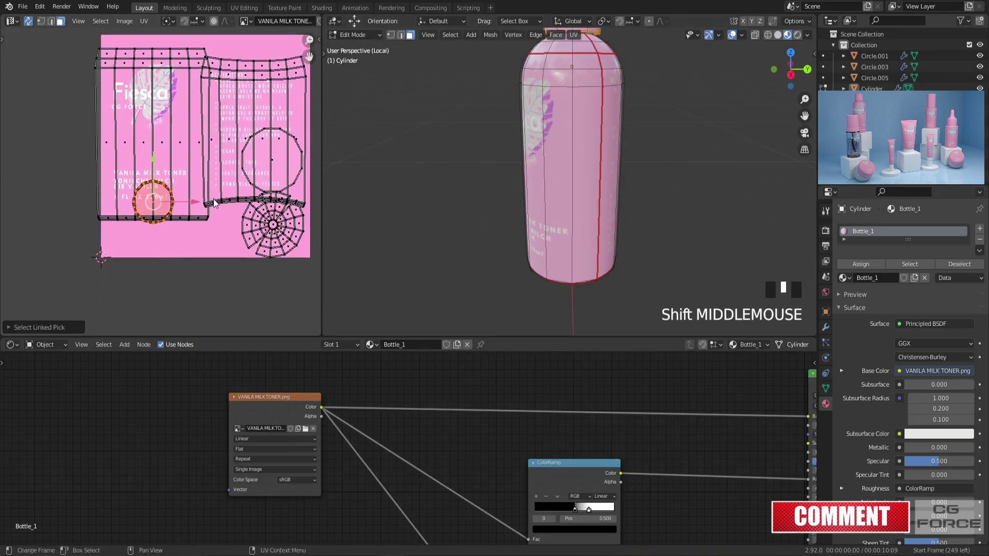
Scale down the small circular UV island and move it to the blank lower-left corner of the artwork
scroll(215, 202, "up", 2)
key("g")
key("s")
left_click(165, 265)
key("g")
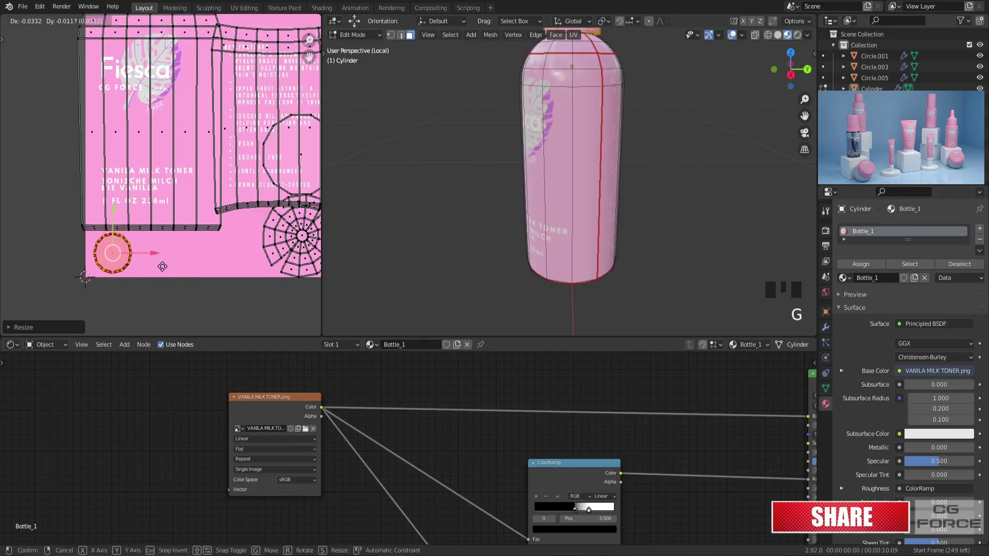
left_click(162, 266)
Shrink the bottle shoulder's web-shaped circular UV island and place it beside the small circle in the blank pink area
middle_click_drag(316, 245, 256, 227, "shift")
key("l")
key("s")
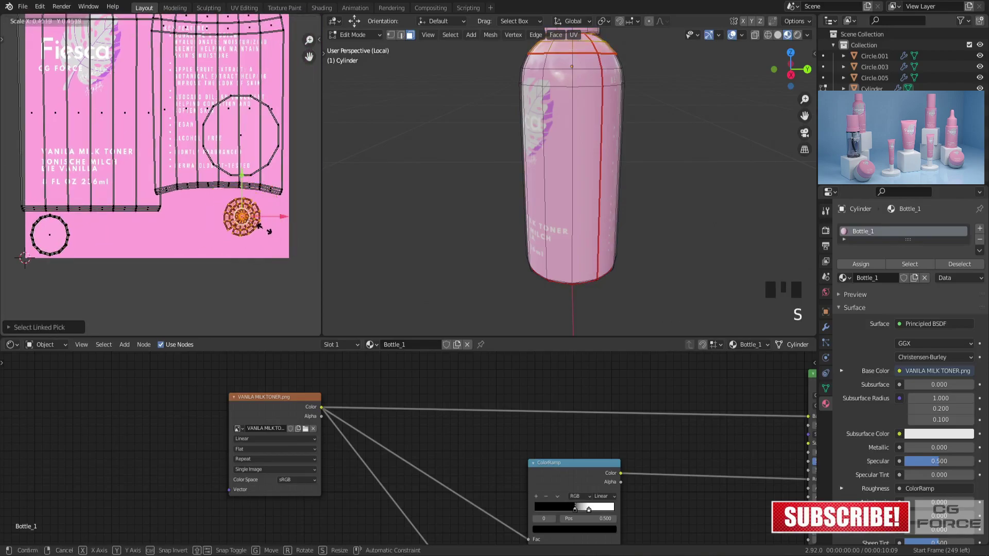
left_click(260, 227)
key("g")
left_click(120, 246)
key("s")
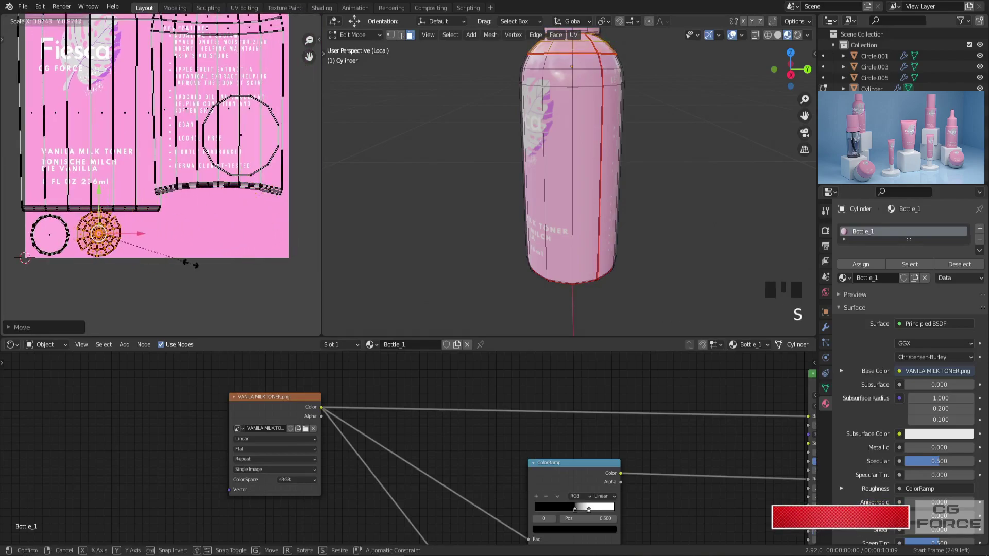
left_click(195, 265)
key("g")
left_click(189, 265)
Shrink the bottle base's circular UV island and place it beside the web-shaped island in the blank pink area
key("l")
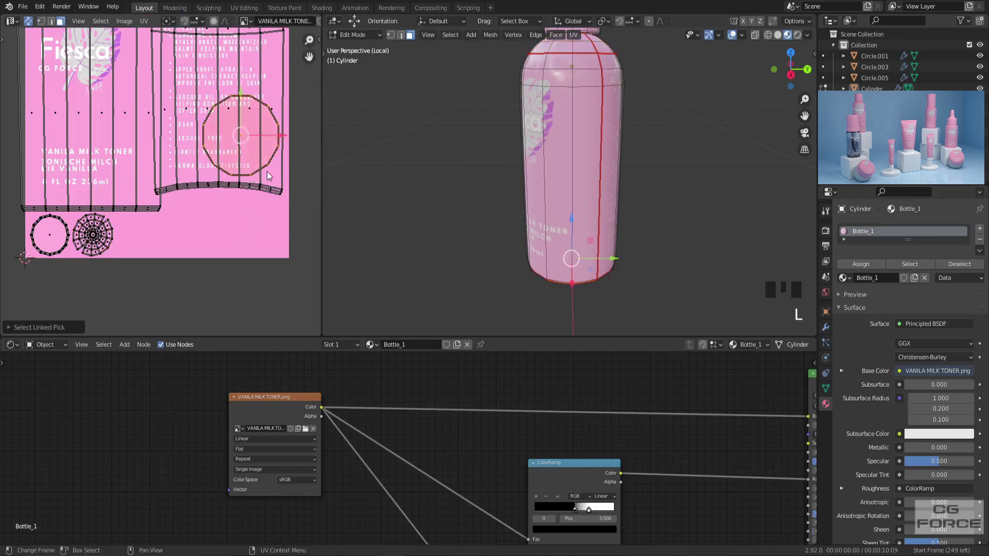
key("s")
left_click(274, 197)
key("g")
left_click(178, 288)
key("s")
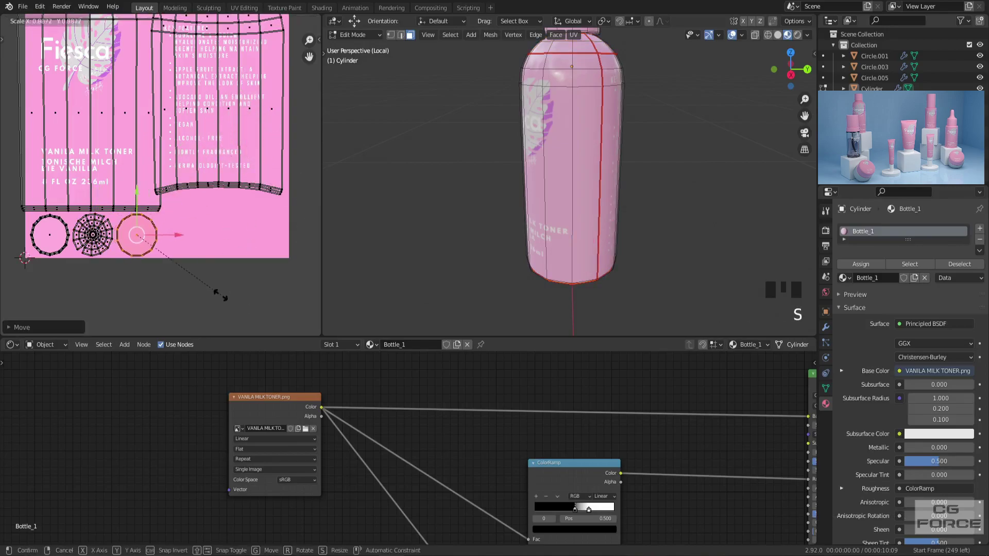
left_click(220, 294)
scroll(211, 227, "down", 2)
middle_click_drag(211, 227, 206, 226, "shift")
key("Tab")
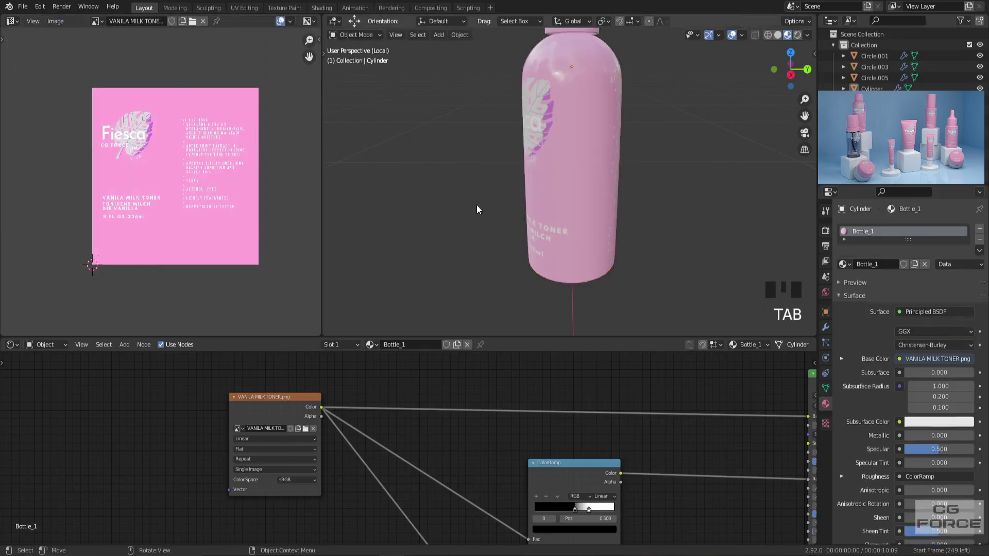
left_click(467, 205)
Assign the Glass Bottle material to the narrow-necked bottle and rotate its selected body UV island by 90 degrees
middle_click_drag(468, 205, 577, 252)
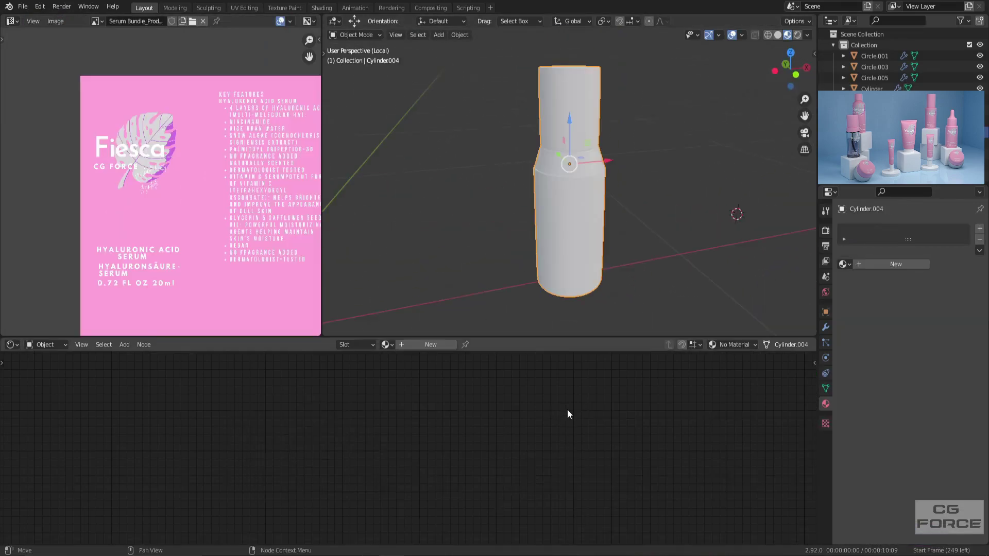
left_click(841, 264)
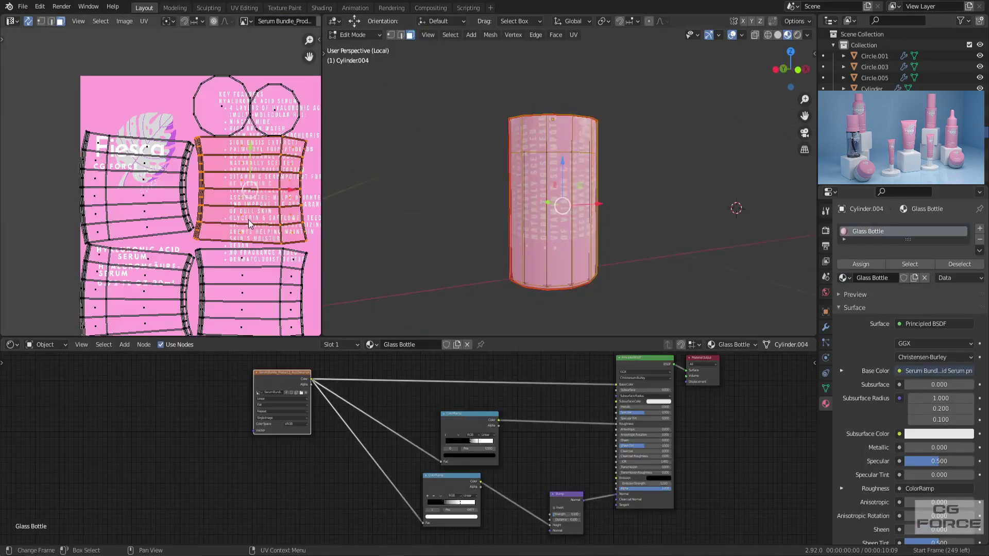
type("r90")
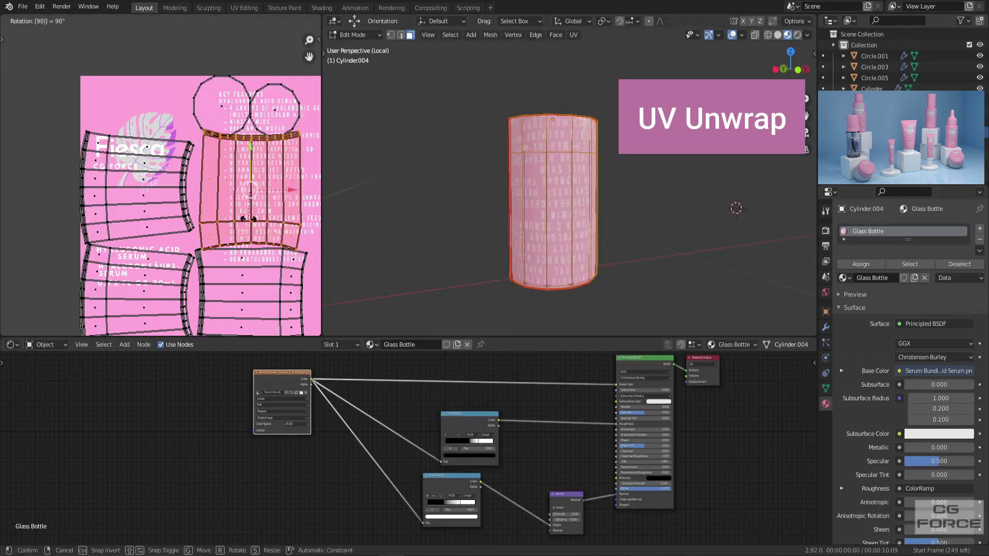
key("Return")
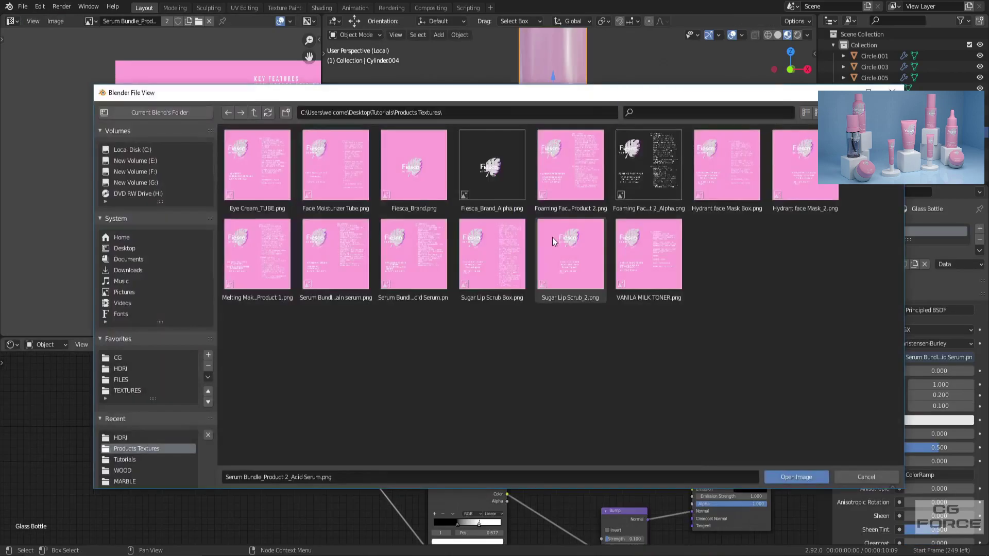
Load the black Foaming Face Wash Product 2 alpha image into the Glass Bottle material's image texture and check the label
left_click(649, 247)
left_click(649, 170)
double_click(649, 170)
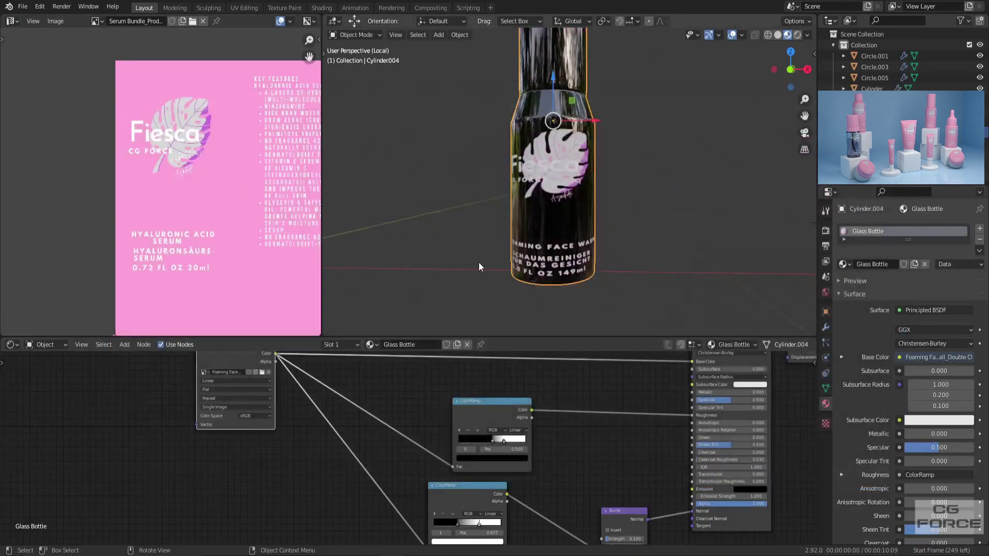
middle_click_drag(479, 266, 463, 209)
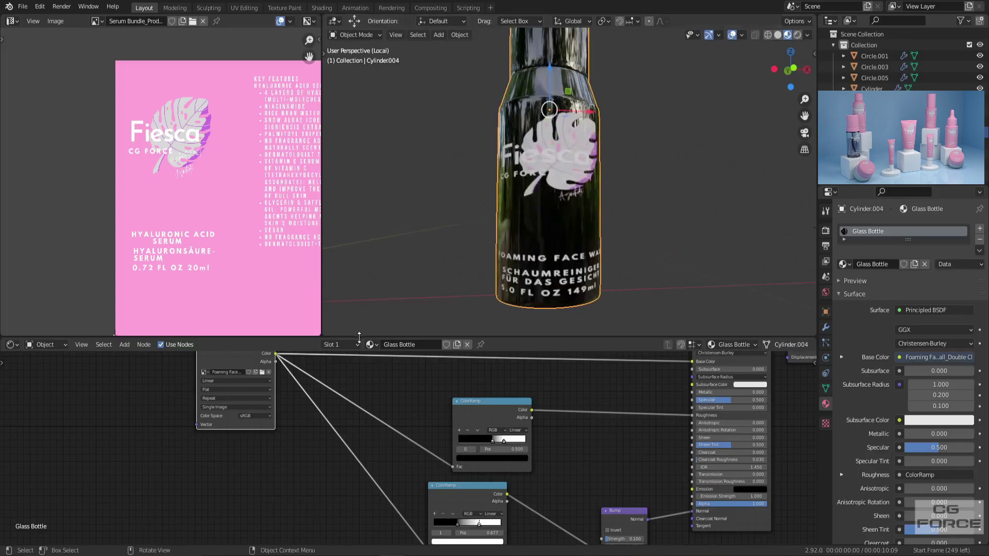
middle_click_drag(346, 419, 333, 445)
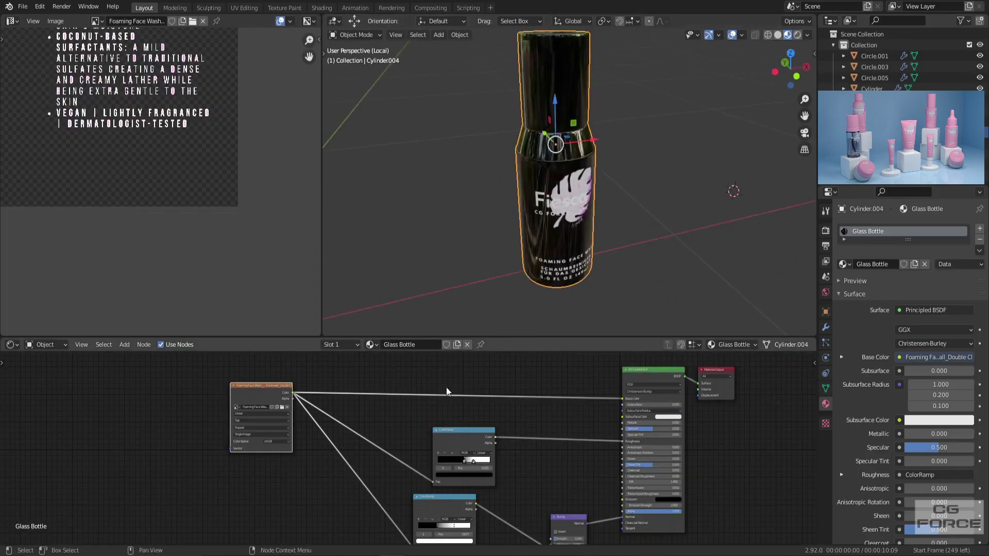
Cut the image texture's Base Color link and route the texture to the Glass Bottle shader's Transmission, inspecting the rendered bottle
right_click_drag(511, 387, 505, 404, "ctrl")
left_click_drag(294, 395, 494, 456)
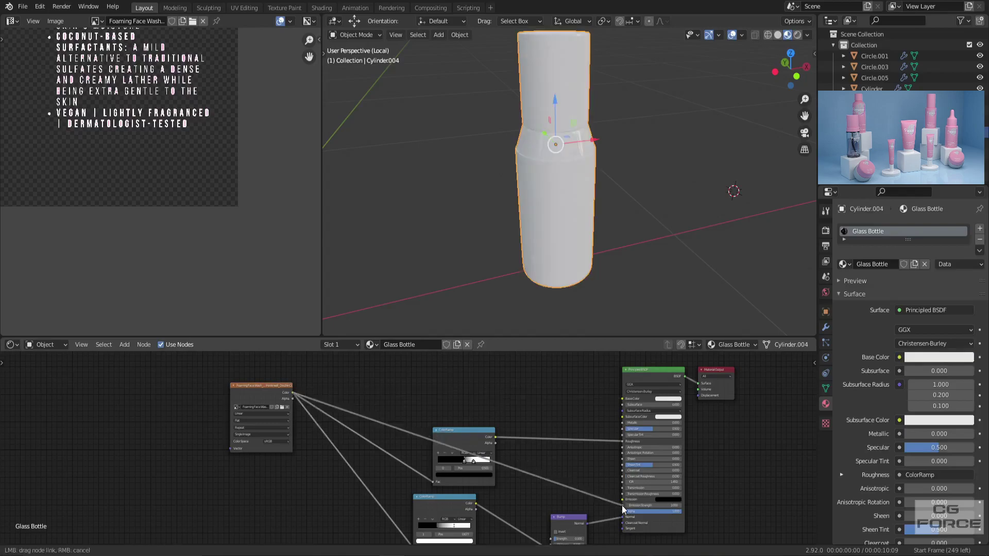
left_click_drag(624, 511, 624, 494)
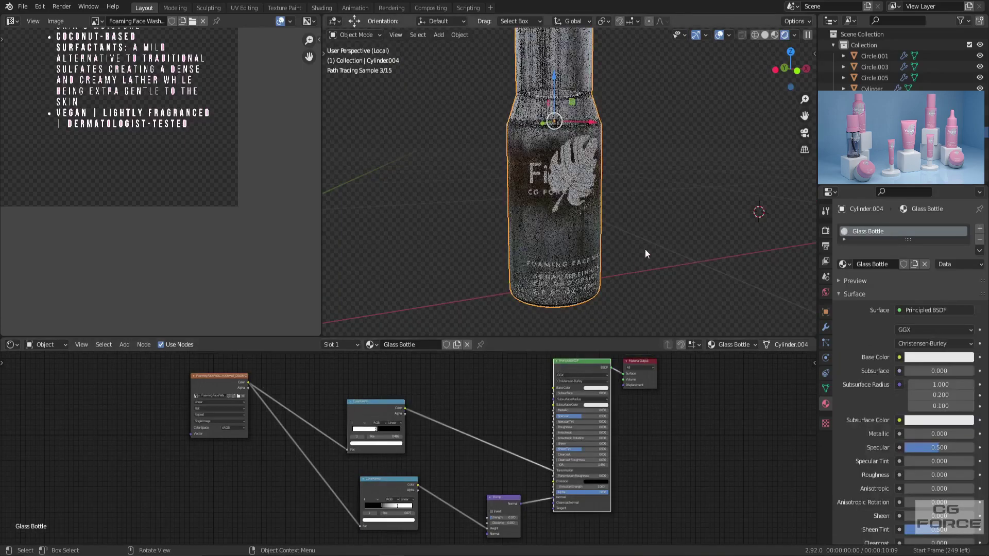
scroll(595, 254, "up", 2)
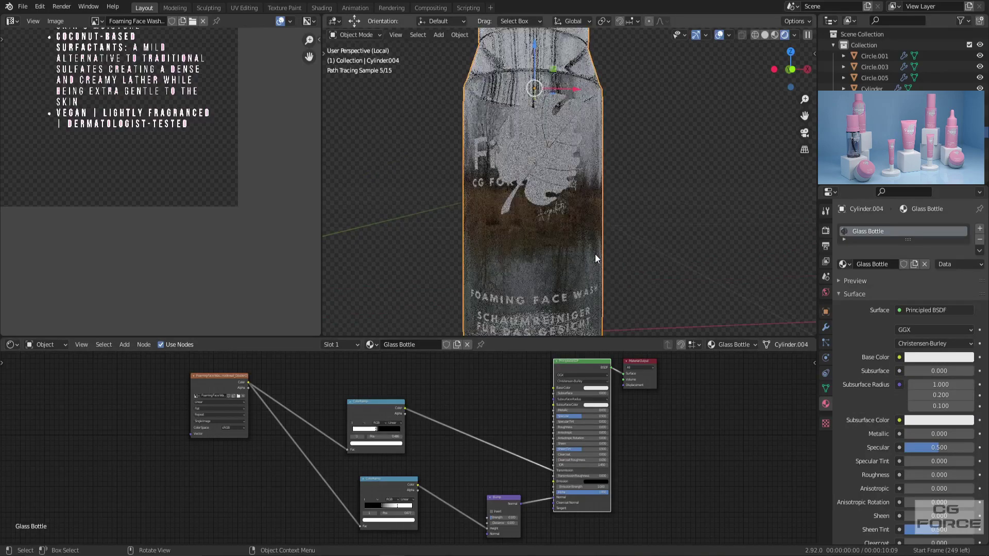
scroll(595, 255, "down", 1)
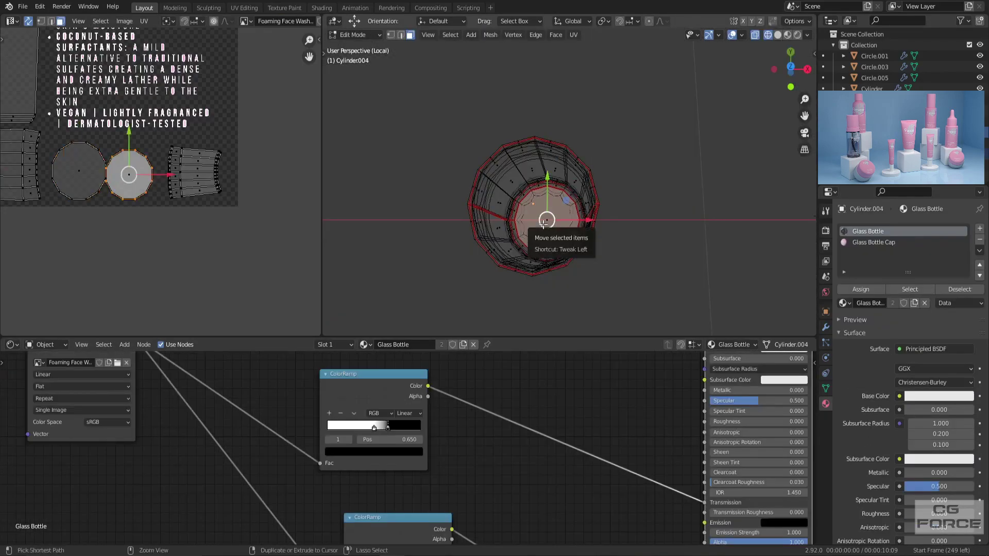
Isolate the glass bottle's inner cup-shaped mesh by hiding the other faces
key("ctrl+KP_Add")
key("ctrl+z")
mouse_move(572, 216)
middle_mouse_down()
mouse_move(609, 175)
mouse_move(587, 230)
mouse_move(590, 192)
middle_mouse_up()
key("shift+z")
key("h")
Clear the seams from all edges of the isolated inner cup mesh
key("2")
left_click(577, 198, "alt")
scroll(626, 229, "down", 1)
key("a")
right_click(613, 224)
left_click(612, 219)
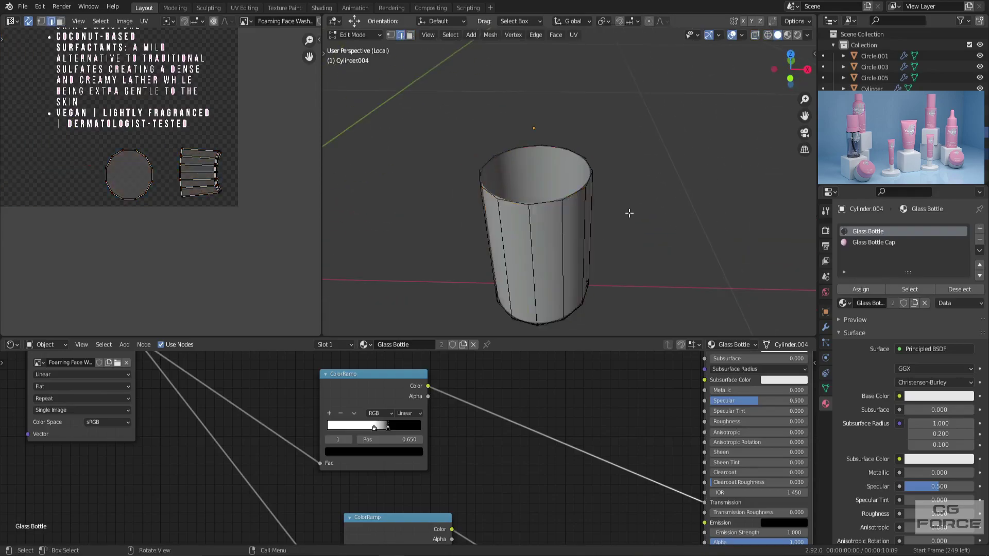
Cap the inner cup's open top with a face, inset it slightly, and add an edge loop close to the rim
left_click(546, 202, "alt")
key("f")
key("i")
left_click(649, 212)
key("ctrl+r")
left_click(567, 227)
left_click(574, 193)
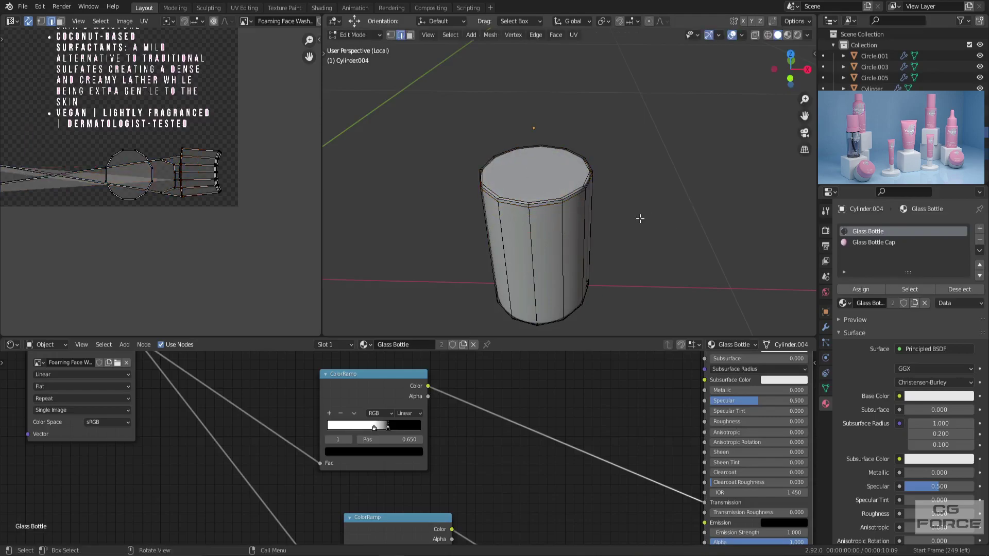
Recalculate the normals of the whole liquid mesh, using the Face Orientation overlay as a temporary check
left_click(742, 34)
left_click(690, 245)
key("a")
key("shift+n")
left_click(654, 219)
left_click(741, 35)
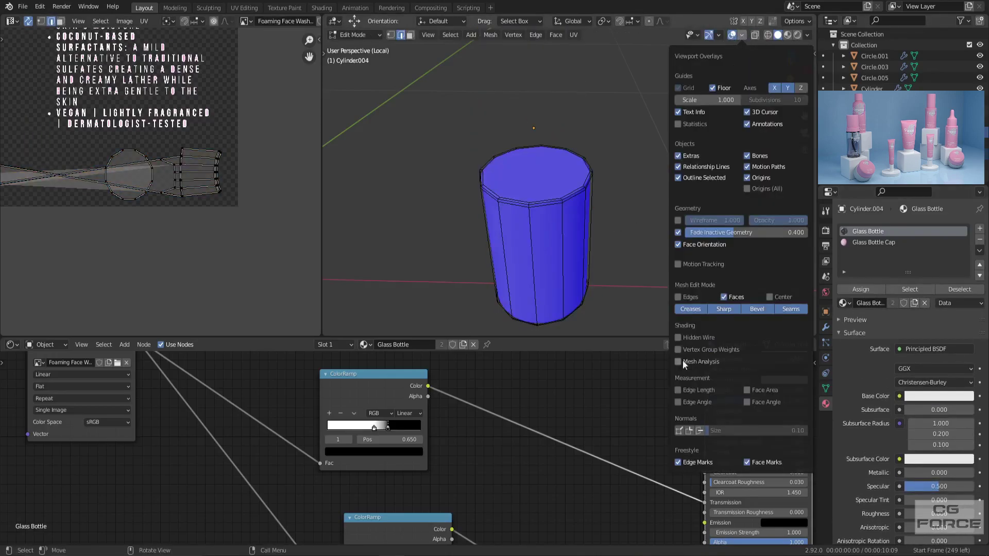
left_click(688, 245)
Add a third material slot, fill it with a copy of the Glass Bottle material, and rename that copy Liquid
left_click(980, 228)
left_click(889, 303)
left_click(845, 302)
left_click(872, 322)
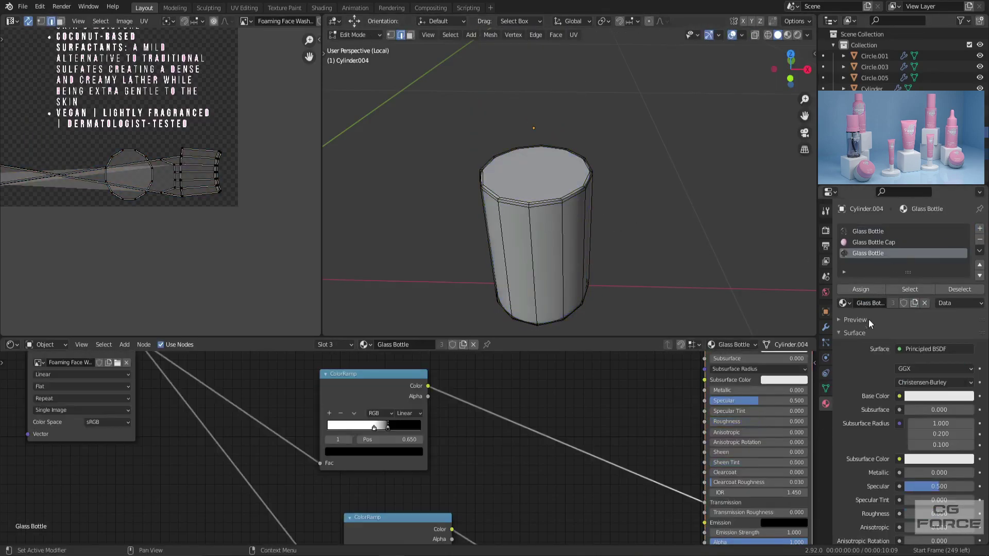
key("Tab")
left_click(887, 290)
left_click(882, 290)
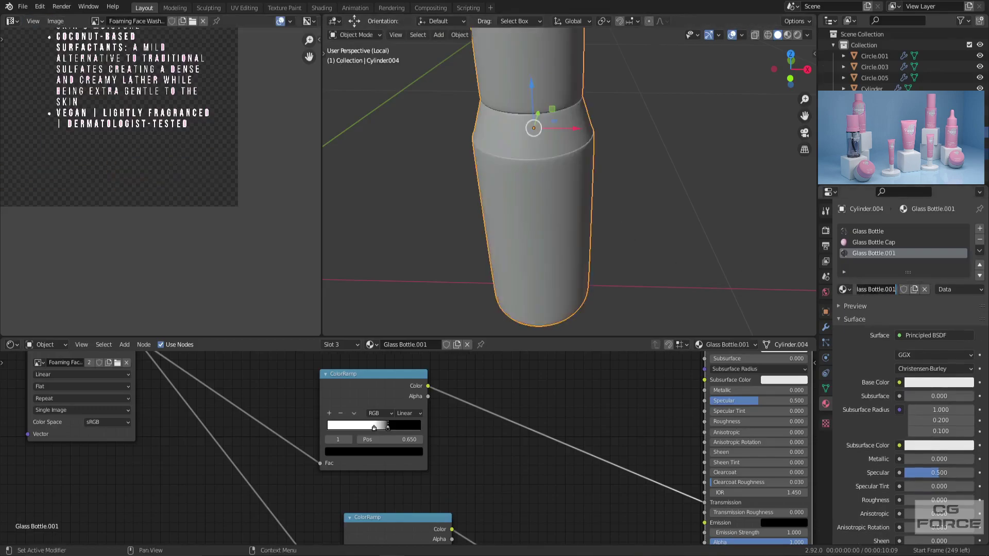
type("Liquid")
key("Return")
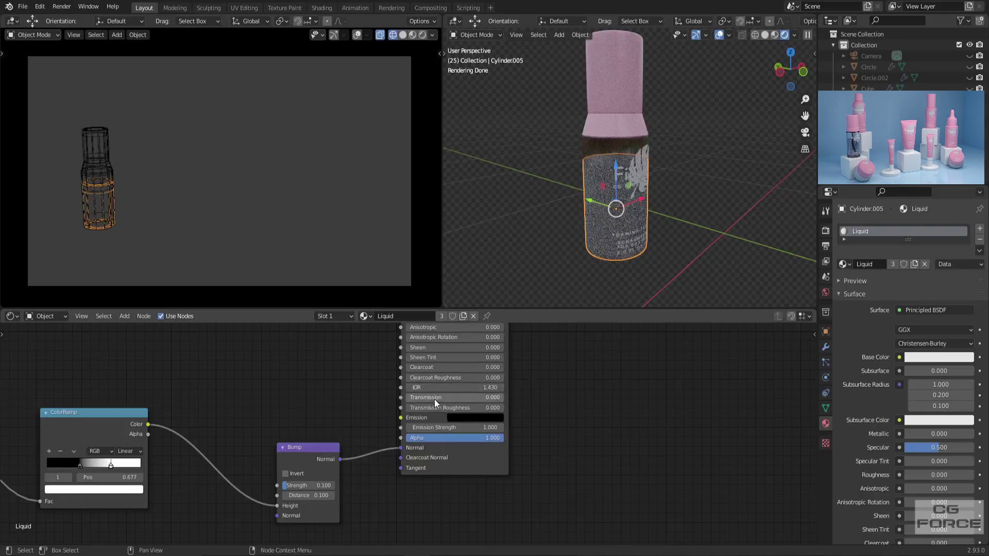
Set the Liquid material's Transmission to 1.000 and its IOR to 1.8
left_click_drag(434, 399, 504, 398)
left_click(448, 387)
type("1")
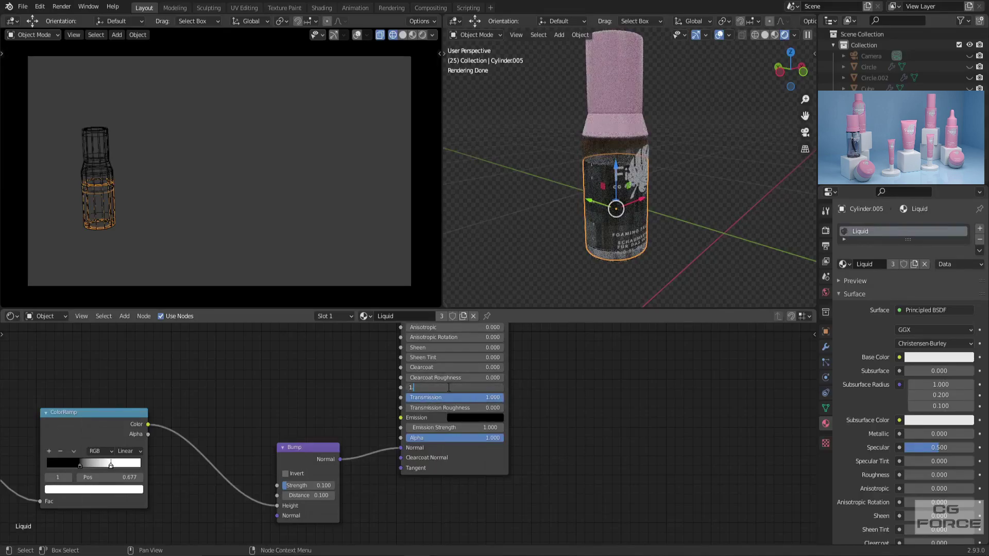
type(".8")
key("Return")
scroll(656, 212, "up", 4)
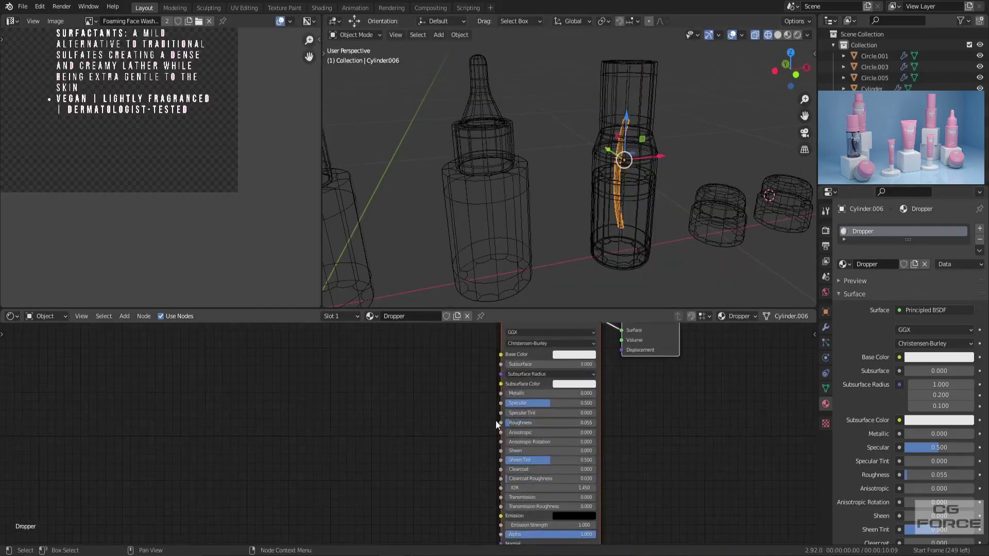
Save the file, and isolate the glass bottle with its inner dropper tube in a rendered local view
key("ctrl+s")
left_click_drag(593, 147, 632, 171)
key("slash")
key("shift+z")
key("z")
key("8")
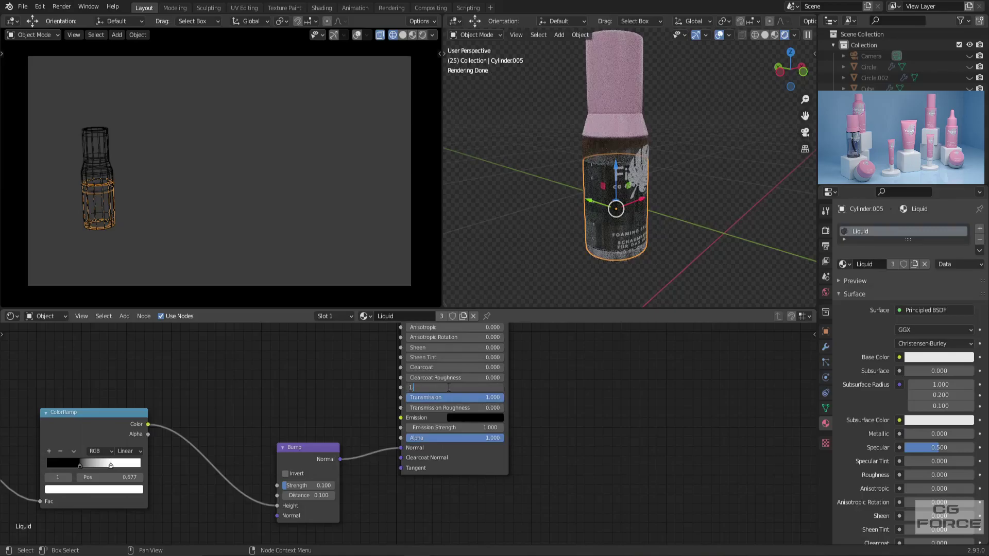
Enter 1.8 as the IOR of the Liquid material and inspect the liquid inside the bottle
type(".8")
key("Return")
scroll(634, 202, "up", 4)
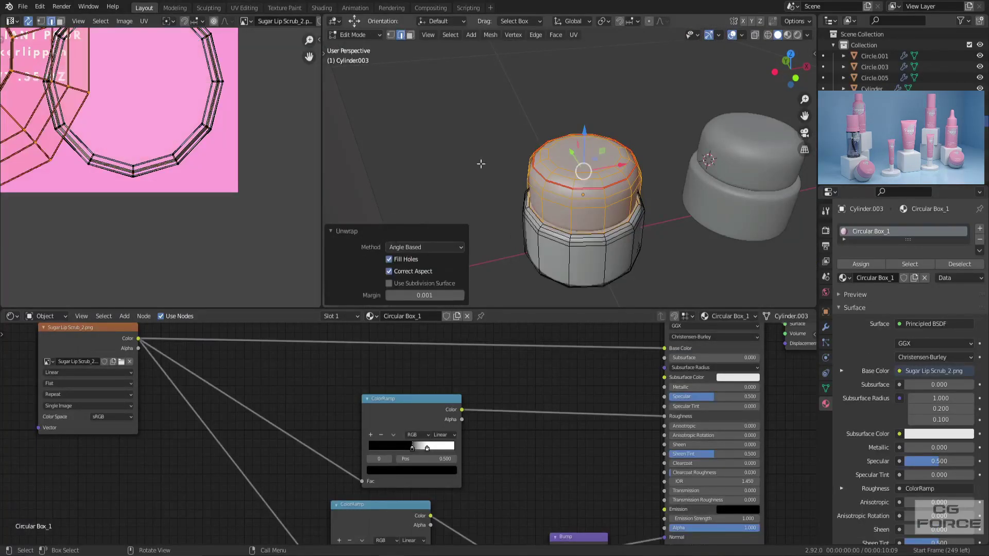
Enlarge the UV island of the round jar lid's top faces and move it over the Sugar Lip Scrub artwork's logo and text
key("alt+a")
key("3")
left_click(581, 158)
key("ctrl+KP_Add")
scroll(580, 158, "down", 2)
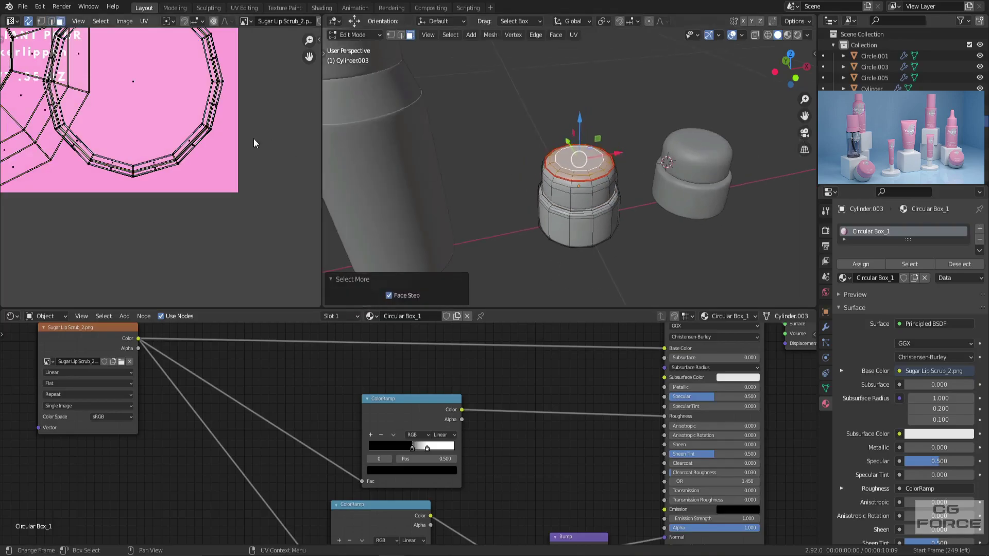
scroll(254, 143, "down", 5)
middle_click_drag(124, 114, 168, 166)
scroll(168, 166, "up", 2)
left_click(28, 21)
key("a")
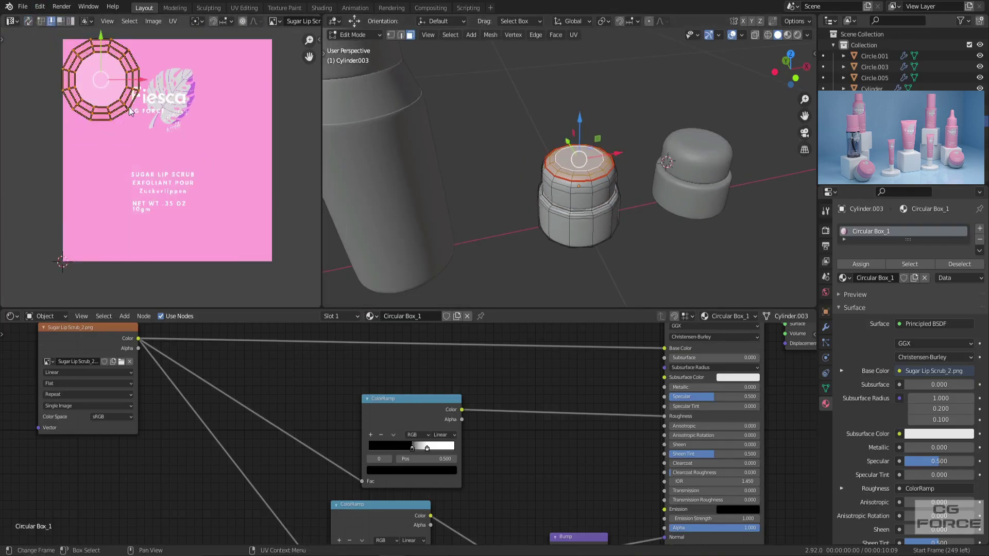
key("s")
left_click(157, 135)
key("g")
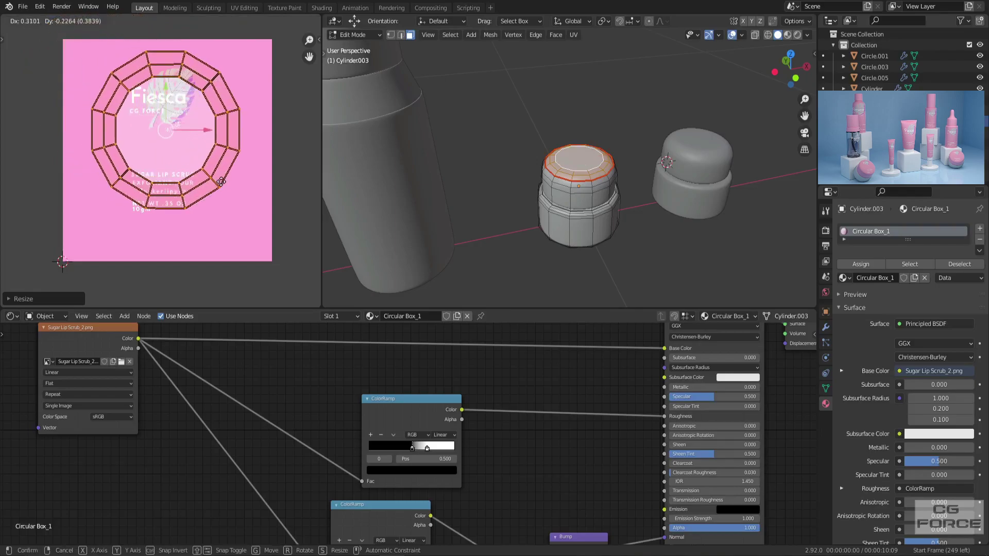
left_click(221, 182)
Rotate the lid's UV island to orient the label and enlarge it, checking the isolated jar in material preview
key("KP_Divide")
left_click(787, 34)
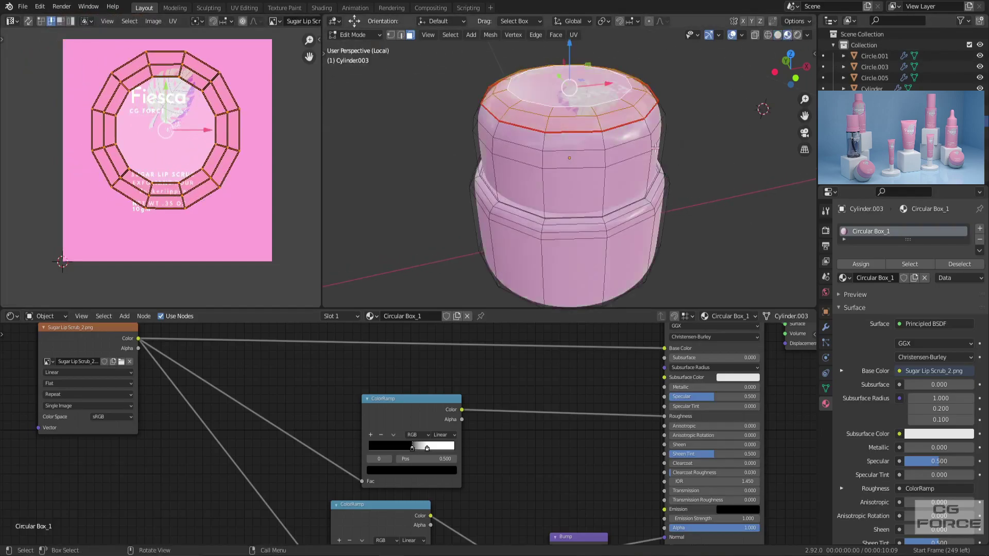
middle_click_drag(622, 154, 618, 199)
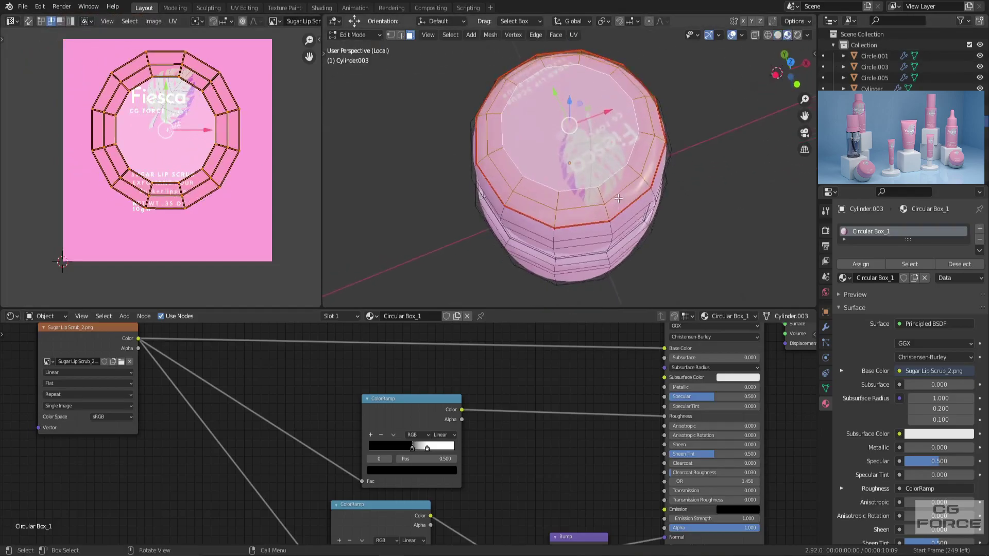
key("r")
left_click(244, 187)
key("s")
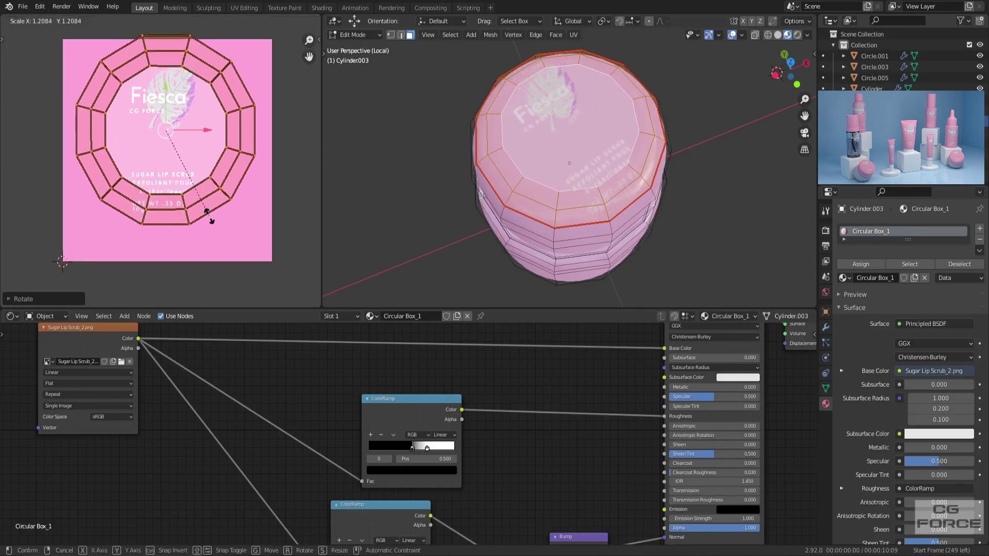
left_click(219, 236)
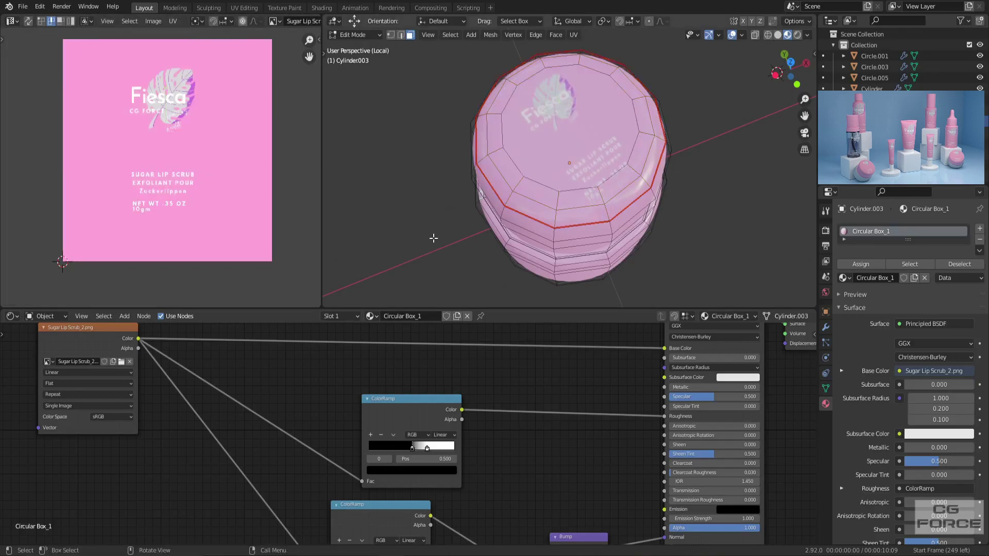
key("Tab")
scroll(397, 199, "down", 4)
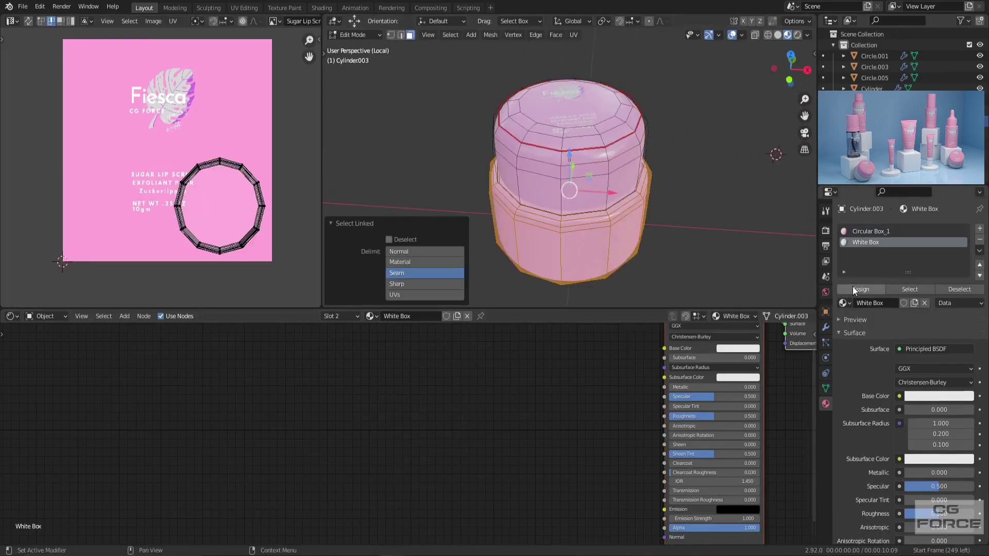
Assign the White Box material to the faces of the jar's lower container
left_click(852, 286)
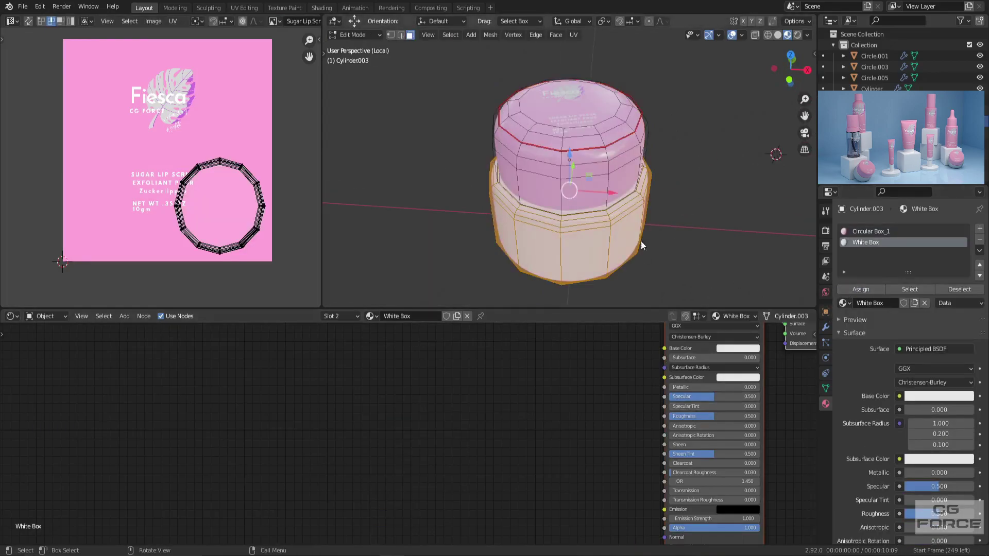
key("Tab")
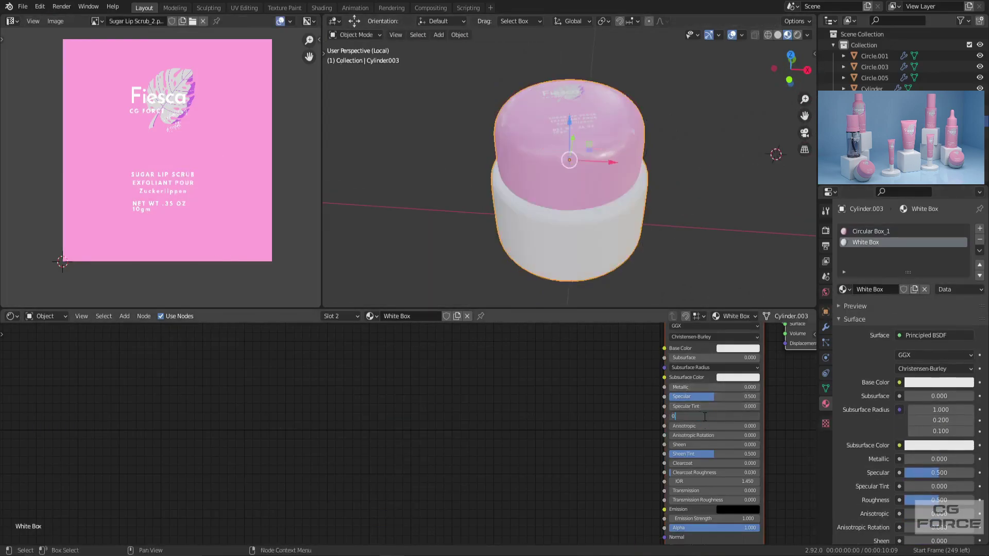
scroll(665, 149, "down", 2)
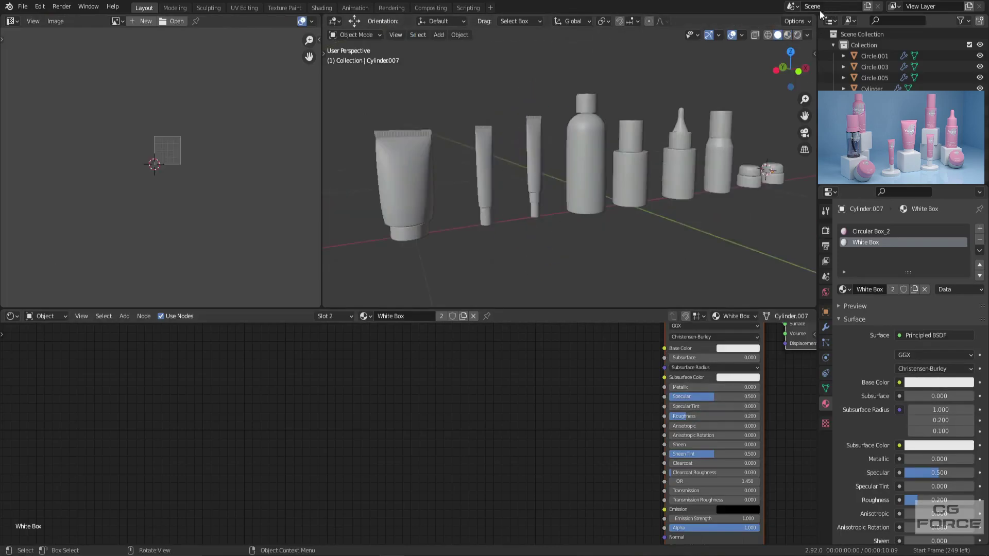
Review all textured products in the rendered viewport with gizmos and overlays hidden
left_click(785, 35)
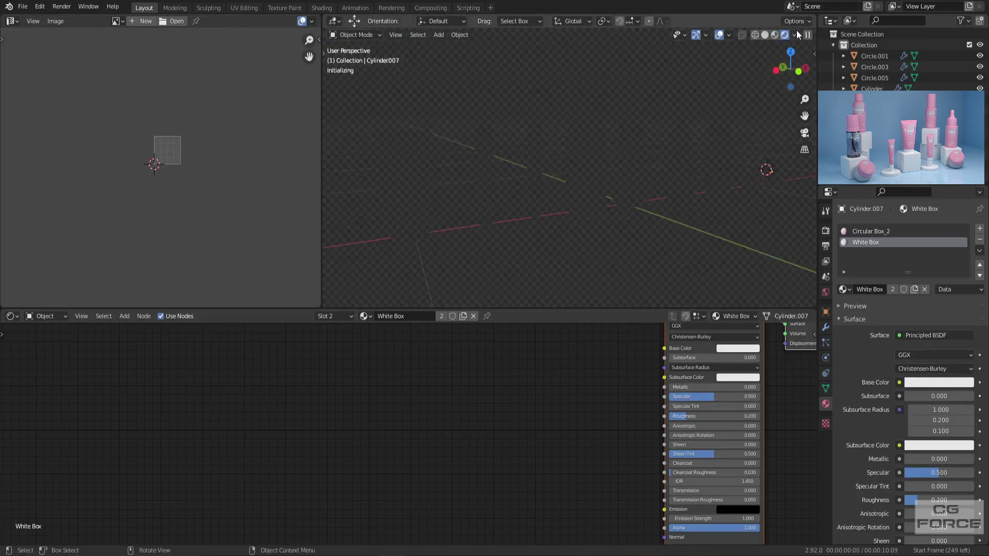
left_click(698, 37)
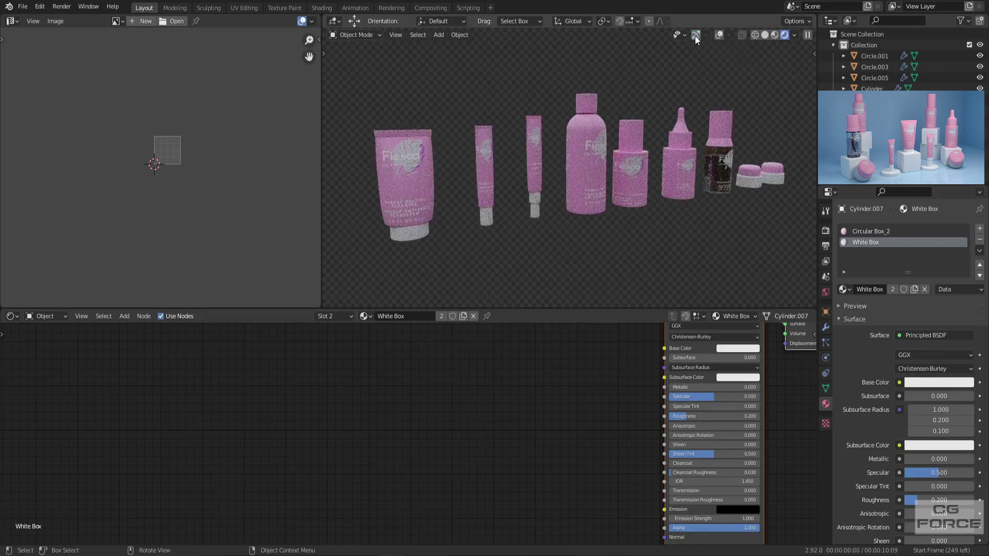
middle_click_drag(752, 216, 728, 221)
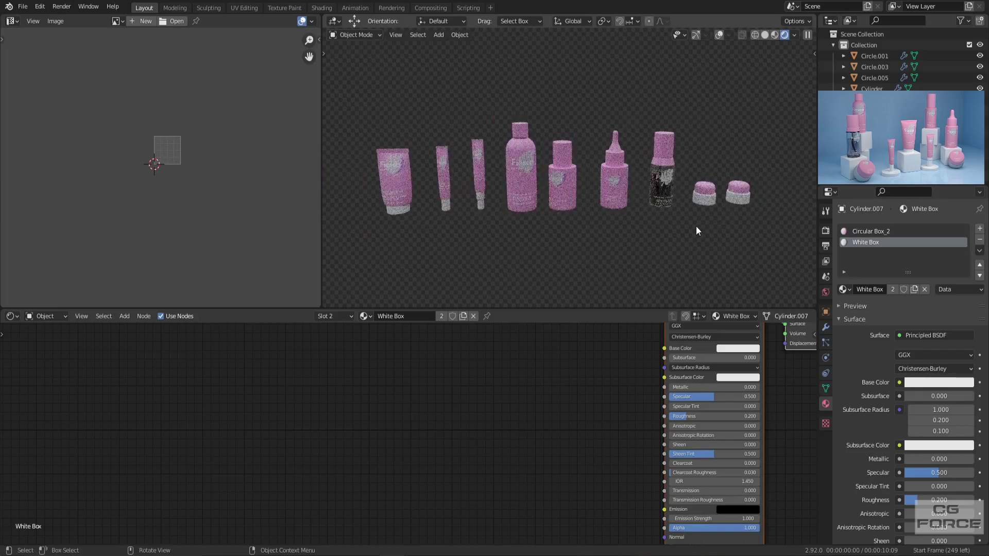